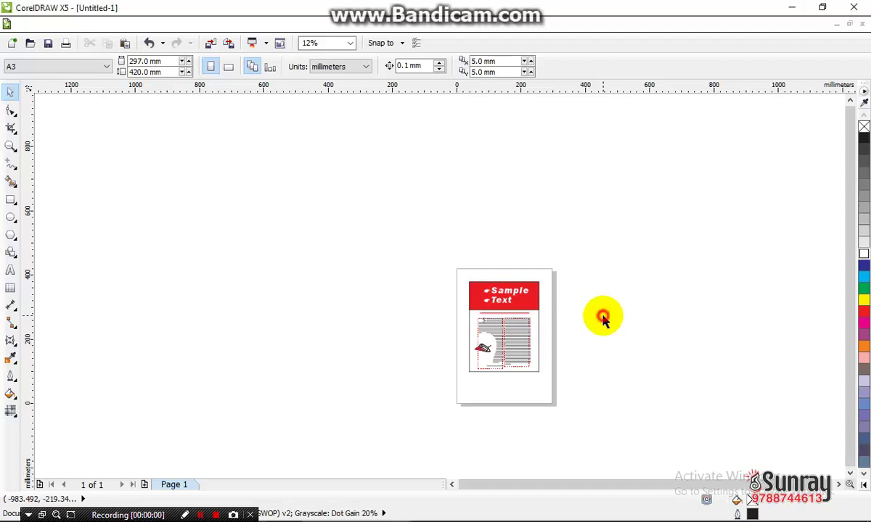
Step: Draw a table of 3 rows and 4 columns, about 255 × 110 mm, in the empty area beside the page
drag(439, 251, 649, 403)
click(588, 324)
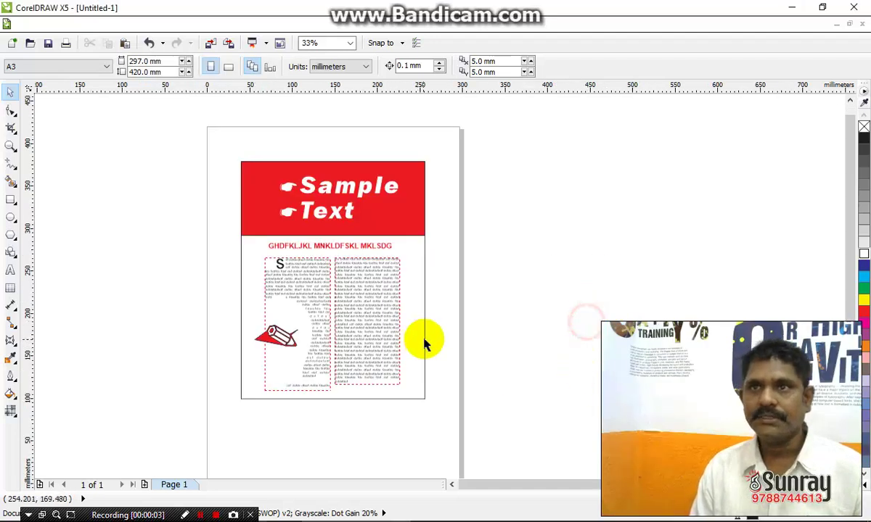
click(495, 262)
click(551, 224)
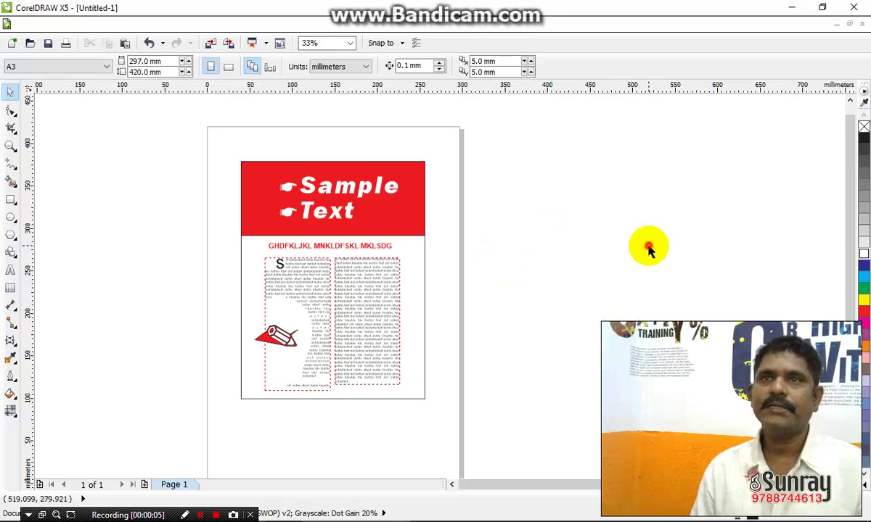
click(11, 289)
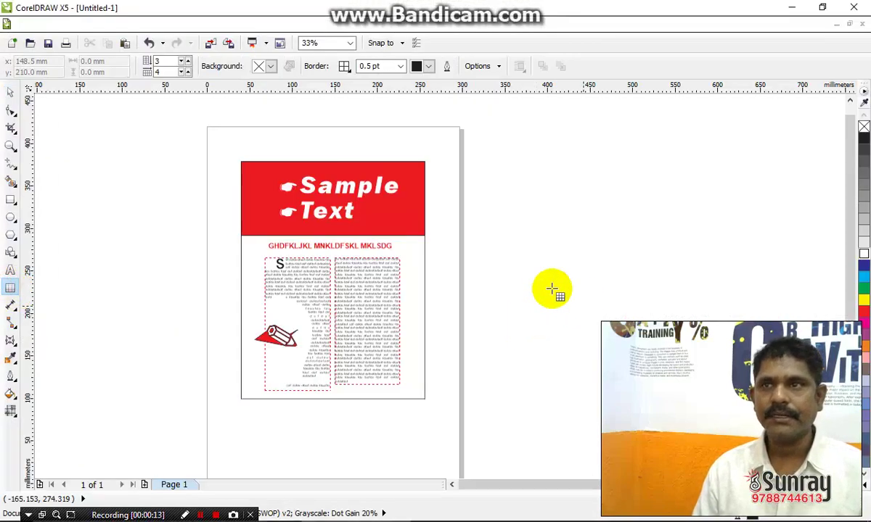
drag(527, 286, 745, 378)
scroll(511, 305, up, 1)
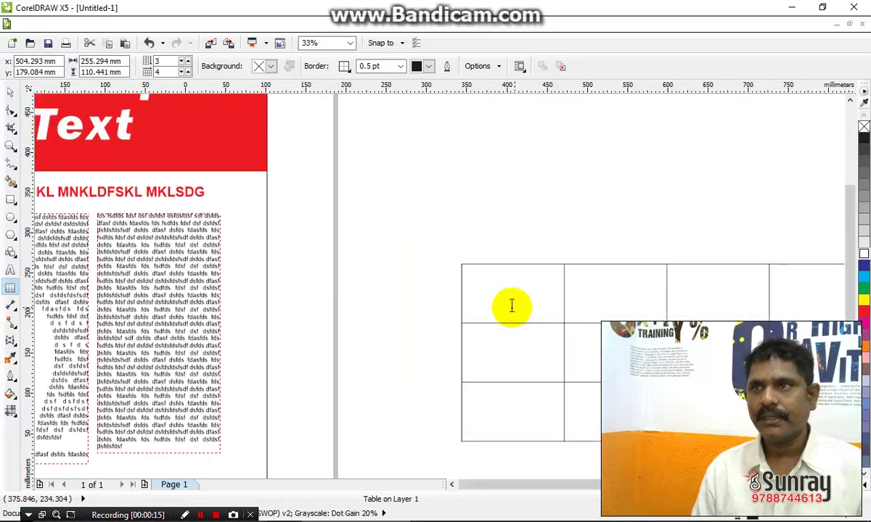
scroll(511, 306, down, 2)
scroll(529, 306, up, 1)
scroll(544, 326, up, 1)
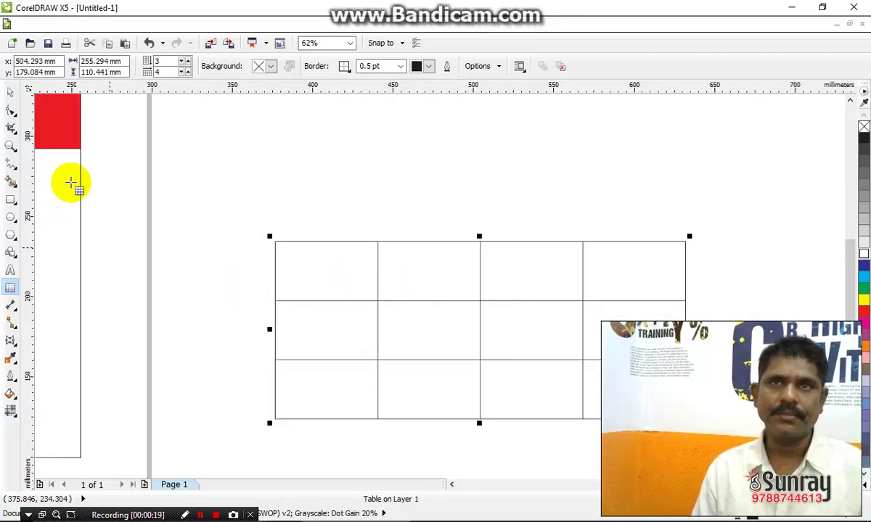
Step: Reduce the table's height to about 57 mm, keeping its upper edge in place
click(10, 92)
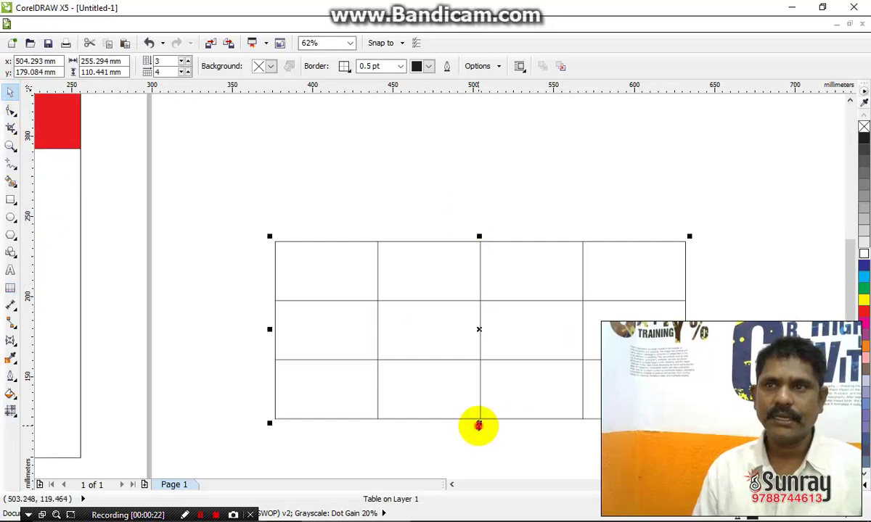
drag(479, 426, 485, 334)
click(447, 265)
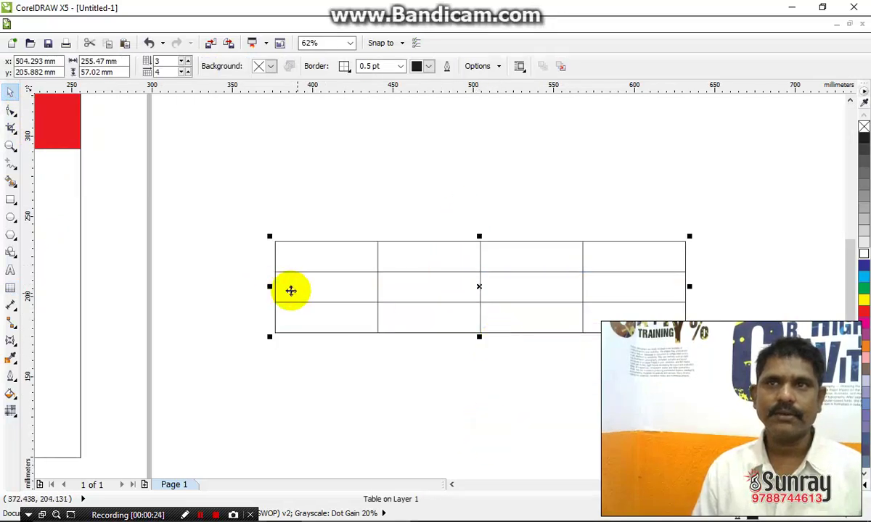
Step: Set the table to 10 rows and 5 columns
double_click(159, 61)
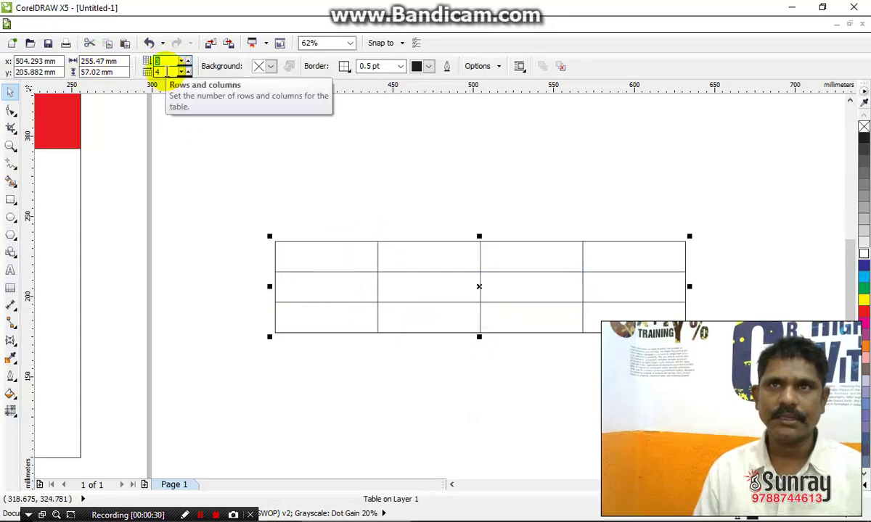
drag(167, 72, 132, 69)
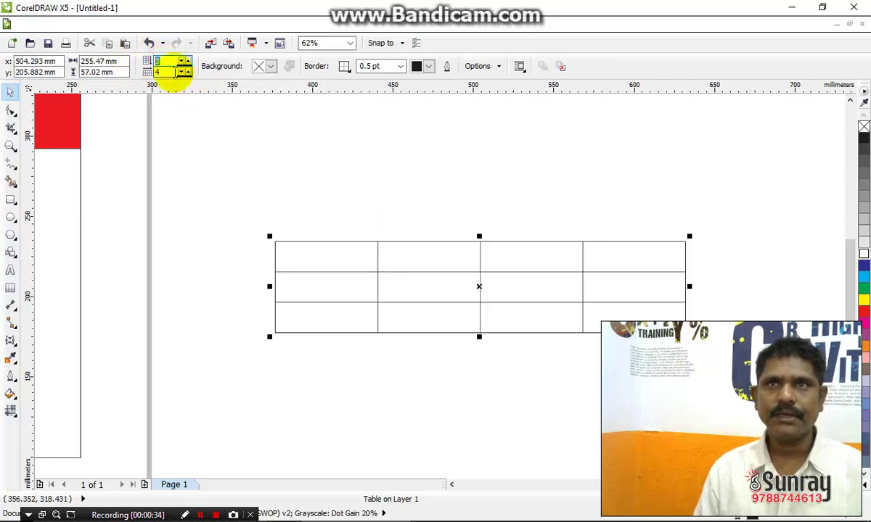
double_click(163, 62)
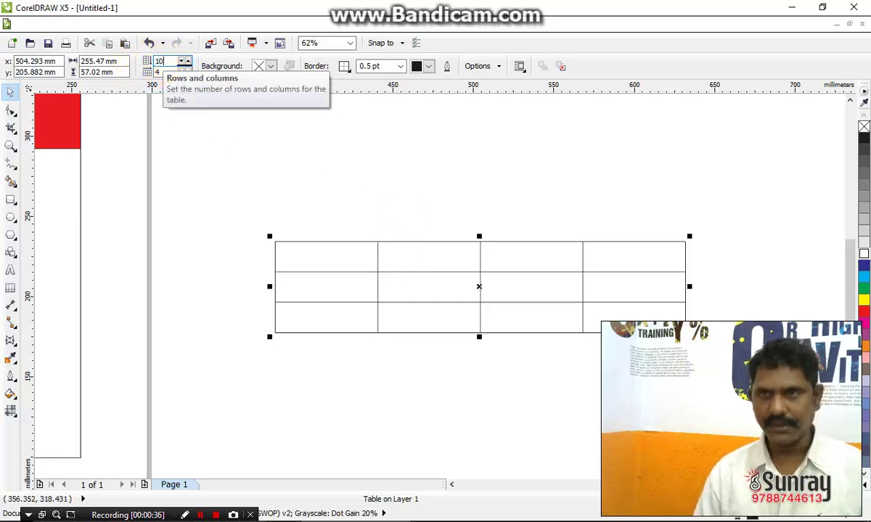
key(Return)
double_click(158, 72)
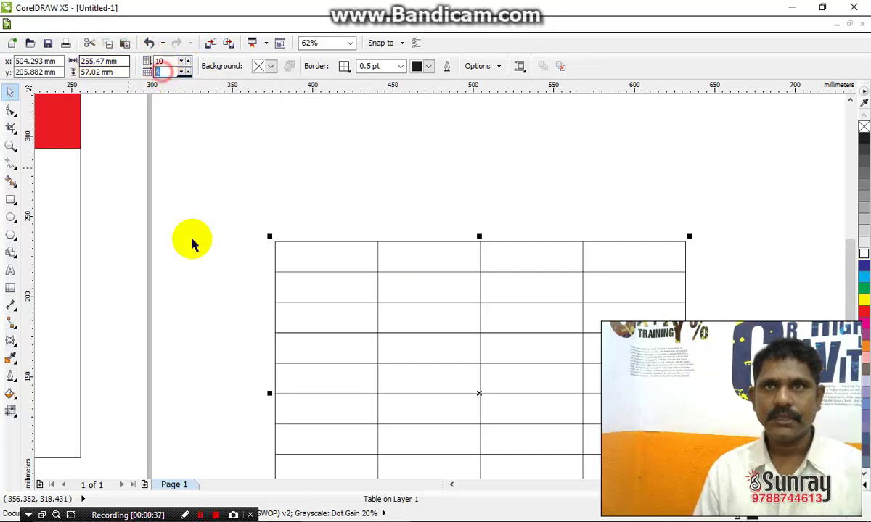
text(5)
key(Return)
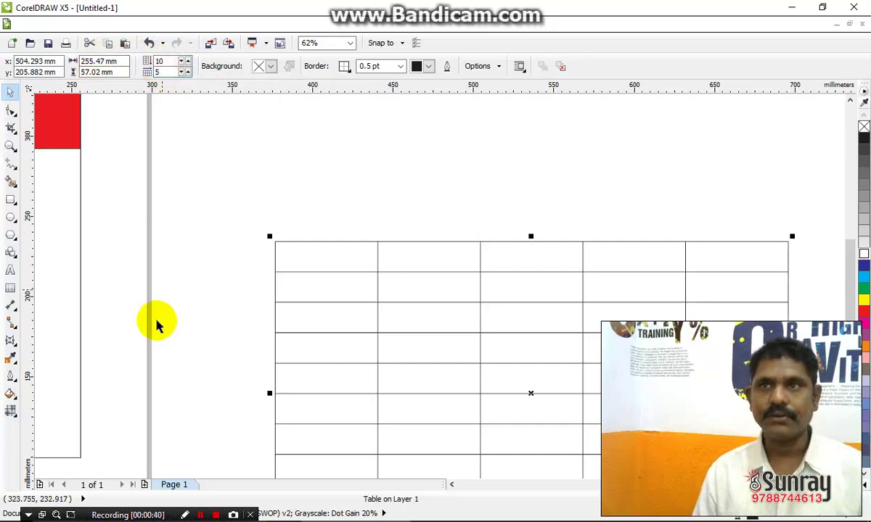
Step: Shrink the enlarged table to about 208 mm wide and 76 mm high
scroll(291, 341, down, 1)
drag(377, 400, 376, 305)
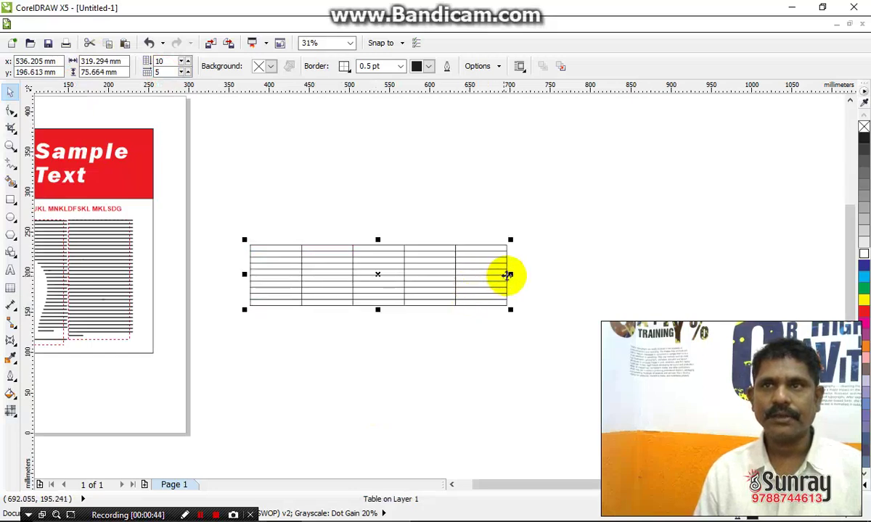
drag(507, 275, 418, 291)
scroll(547, 366, down, 1)
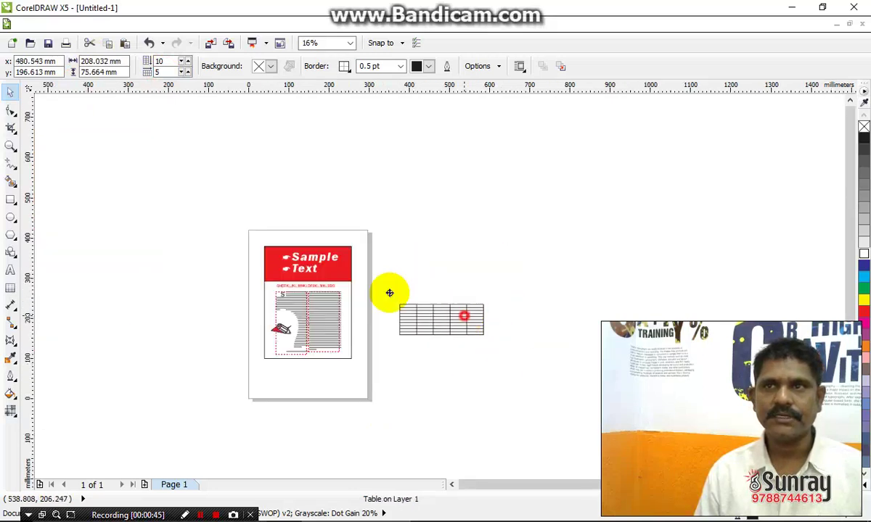
Step: Place the table in the red banner instead of the "Sample Text" heading, centred and scaled to about 187 × 68 mm
drag(332, 261, 416, 238)
drag(313, 229, 312, 262)
scroll(263, 257, up, 2)
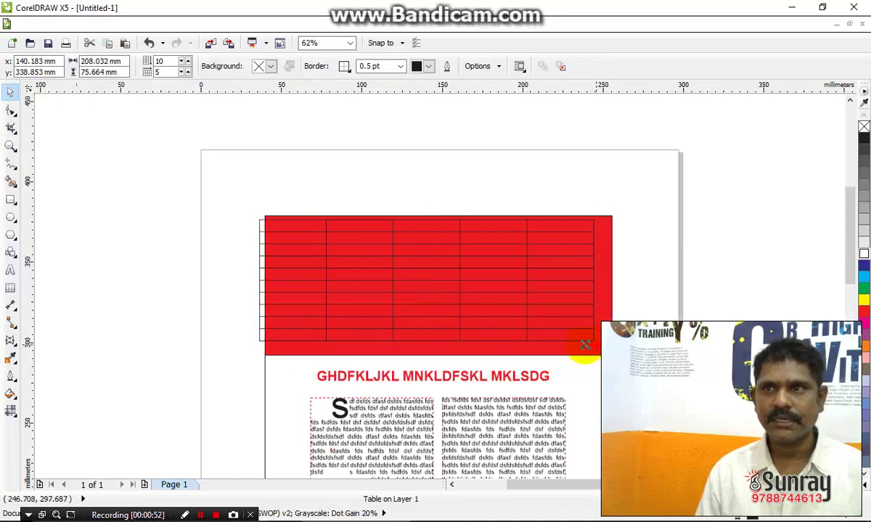
drag(585, 344, 570, 335)
drag(444, 302, 463, 311)
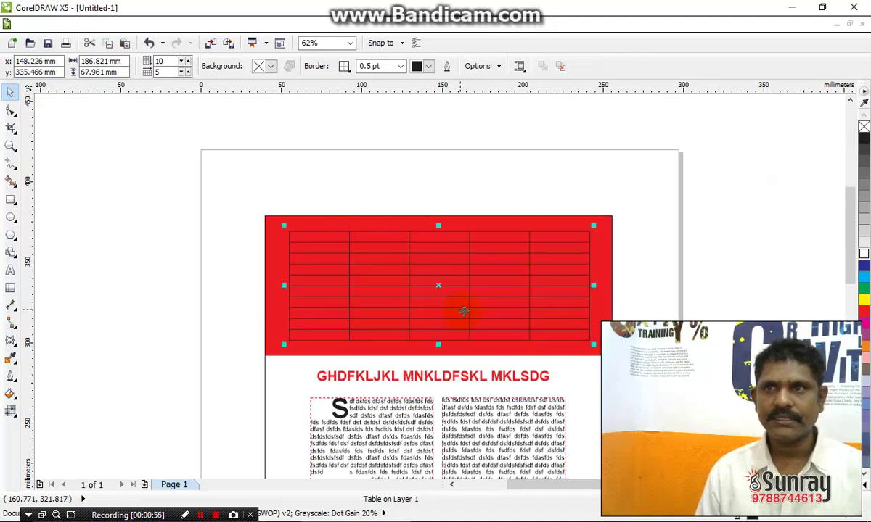
scroll(487, 392, down, 2)
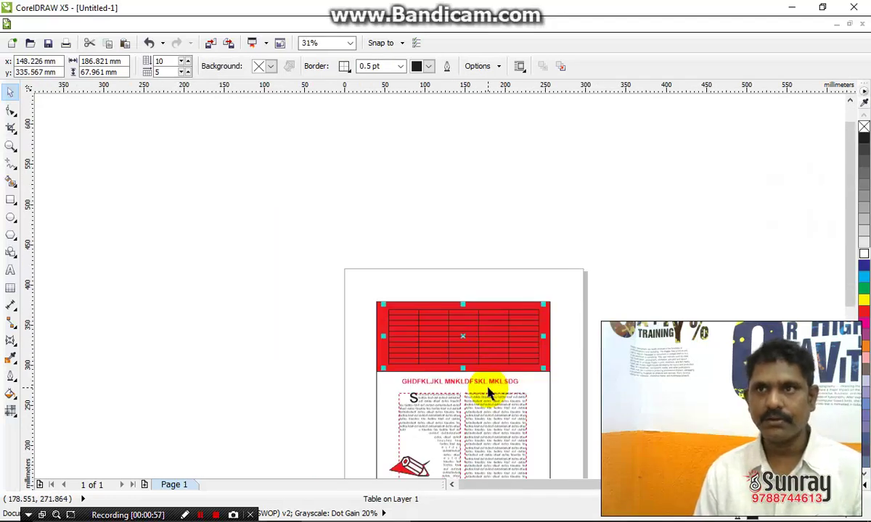
Step: Set the nudge distance to 50 mm and move the table straight up 150 mm, clear of the page
click(567, 210)
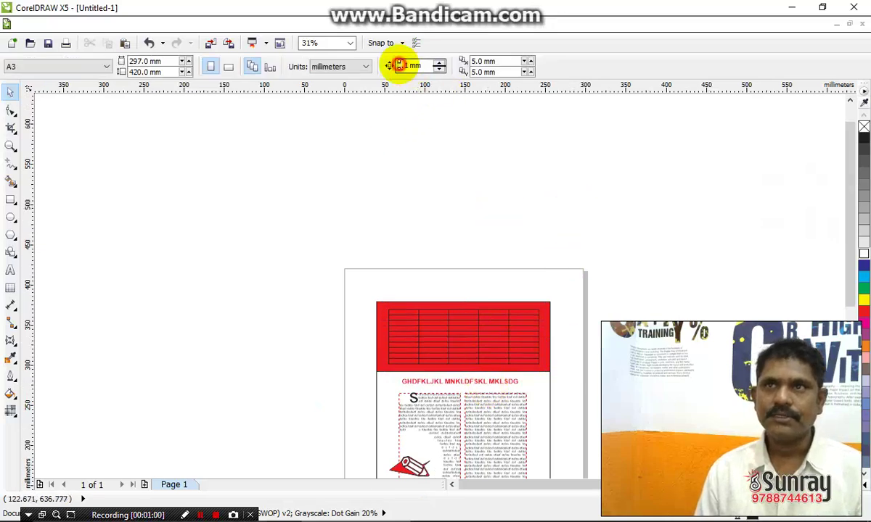
text(50)
key(Return)
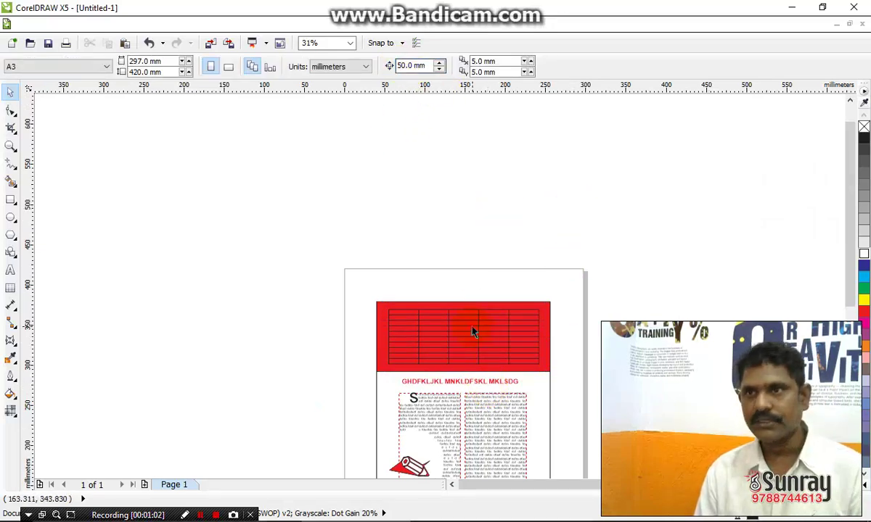
click(472, 327)
drag(472, 328, 472, 207)
click(579, 237)
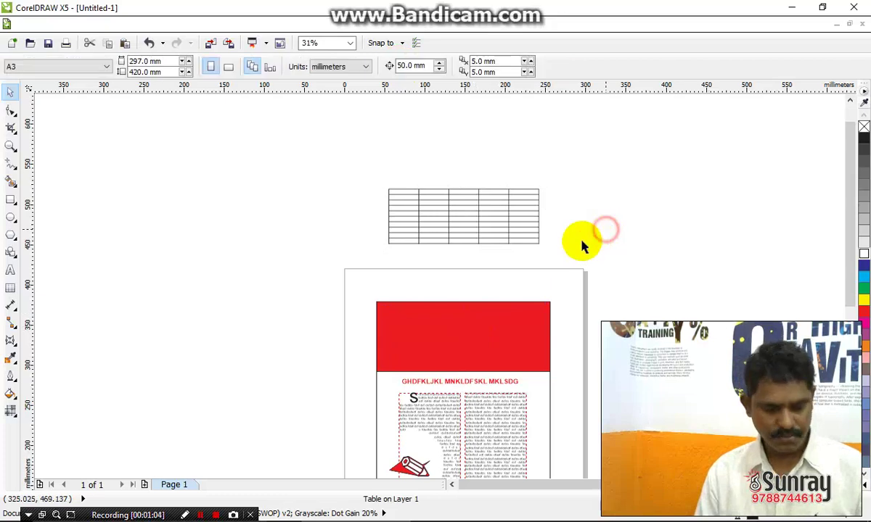
Step: Reposition the table's column borders with the Shape tool, narrowing the first and third columns and widening the second to about 76 mm
drag(375, 175, 574, 258)
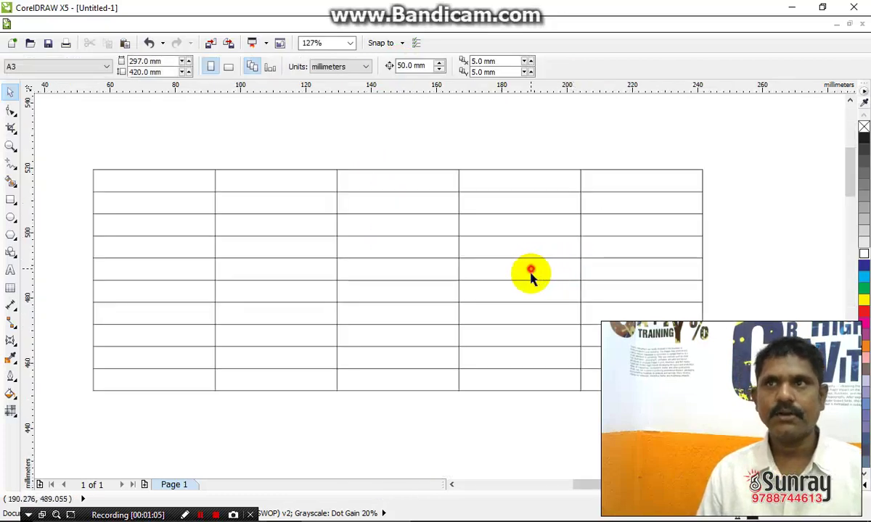
click(531, 272)
click(11, 109)
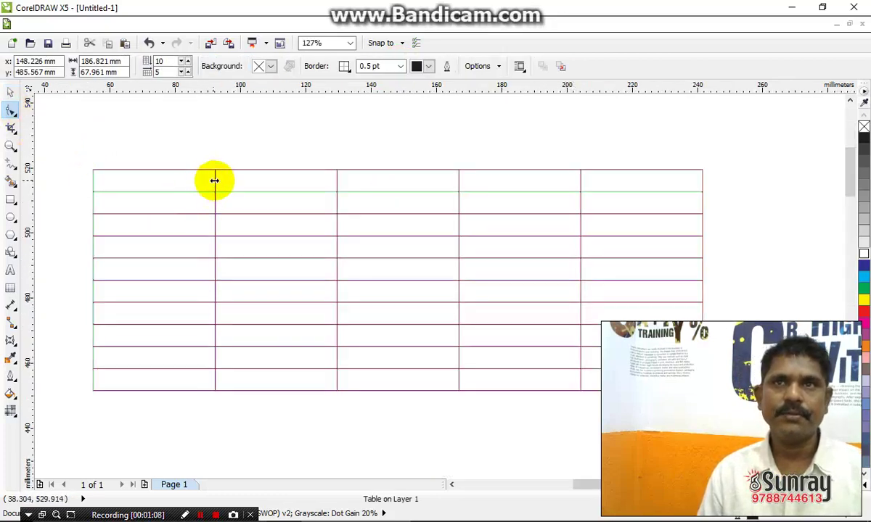
drag(214, 177, 128, 183)
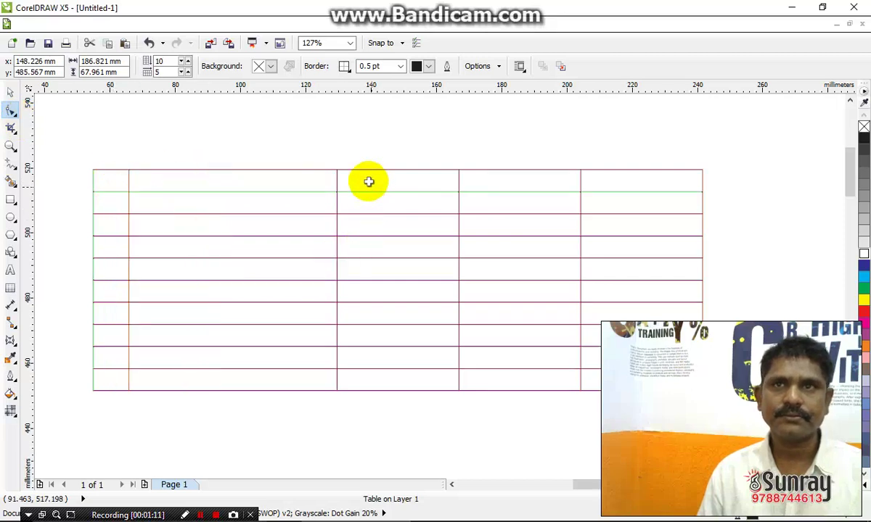
drag(336, 178, 392, 192)
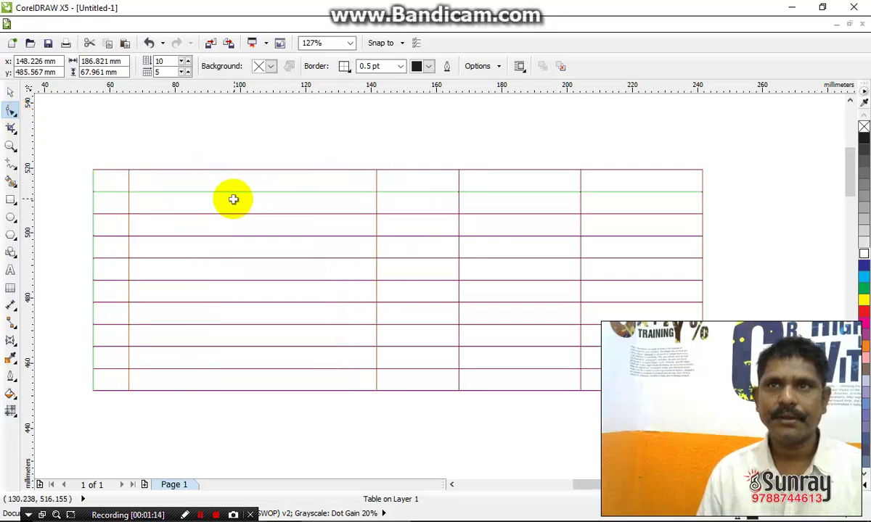
drag(456, 182, 453, 182)
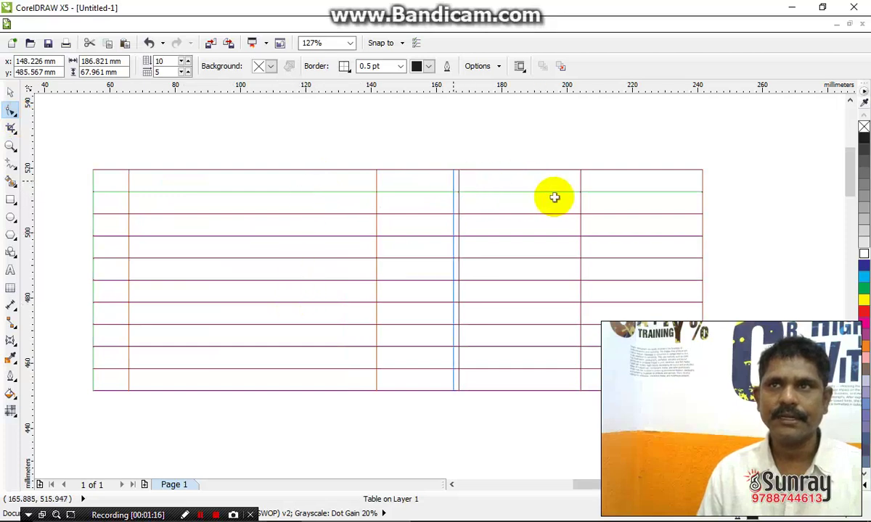
mouse_move(581, 180)
mouse_down()
mouse_move(564, 182)
mouse_move(581, 183)
mouse_up()
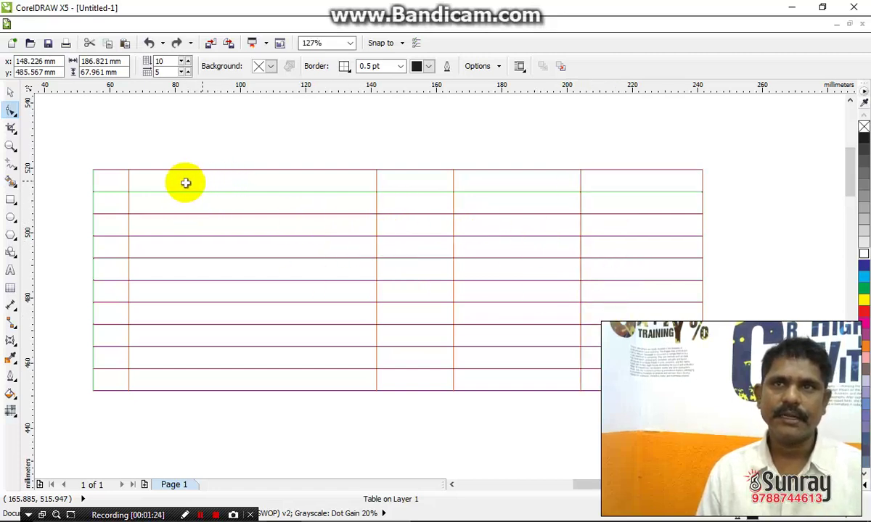
Step: Merge the top two cells of the wide second column into one cell
drag(142, 183, 179, 198)
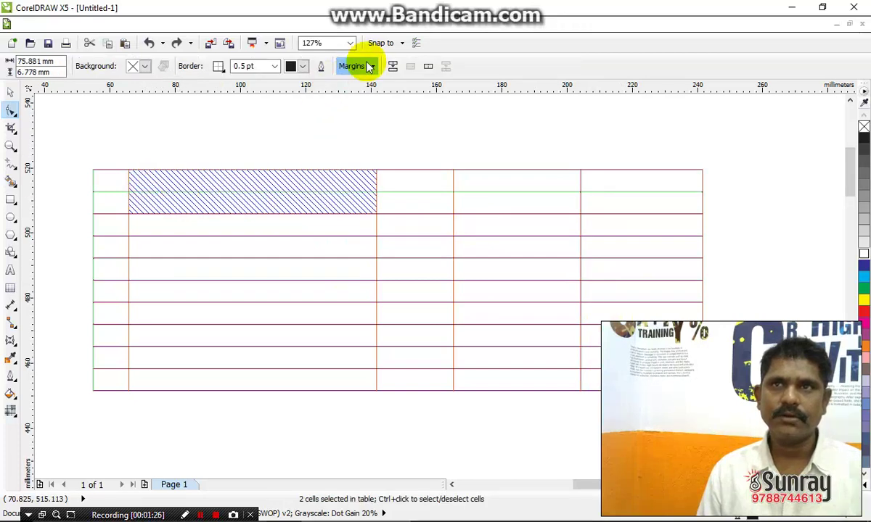
click(392, 65)
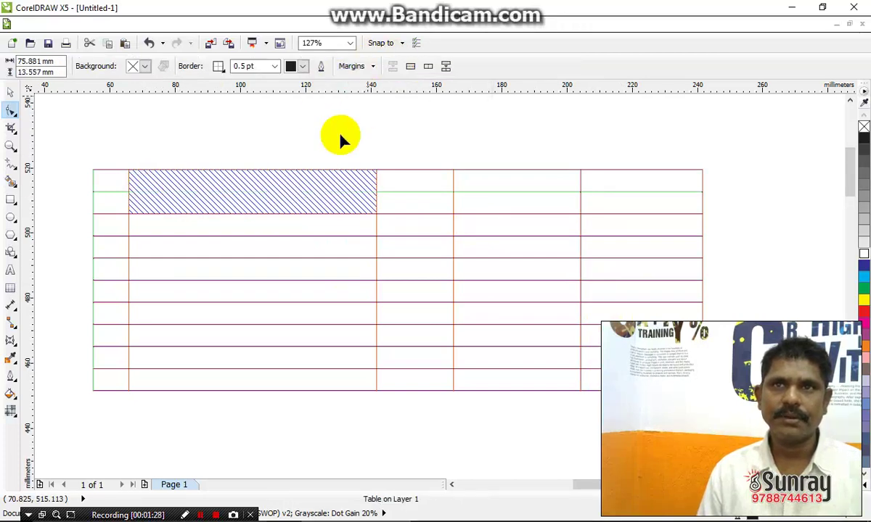
click(321, 142)
Step: Split the merged cell at the top of the second column into 4 columns
click(259, 189)
mouse_move(159, 183)
mouse_down()
mouse_move(398, 191)
mouse_move(350, 201)
mouse_up()
click(428, 66)
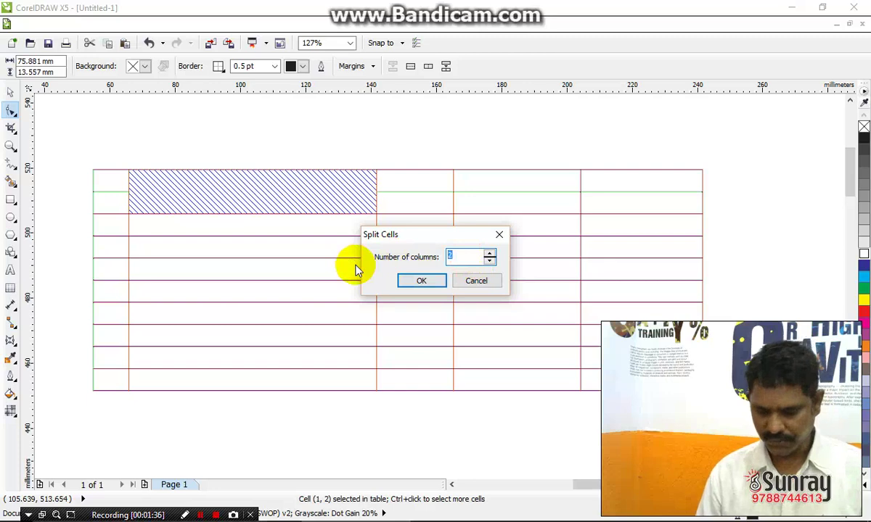
key(Return)
click(171, 146)
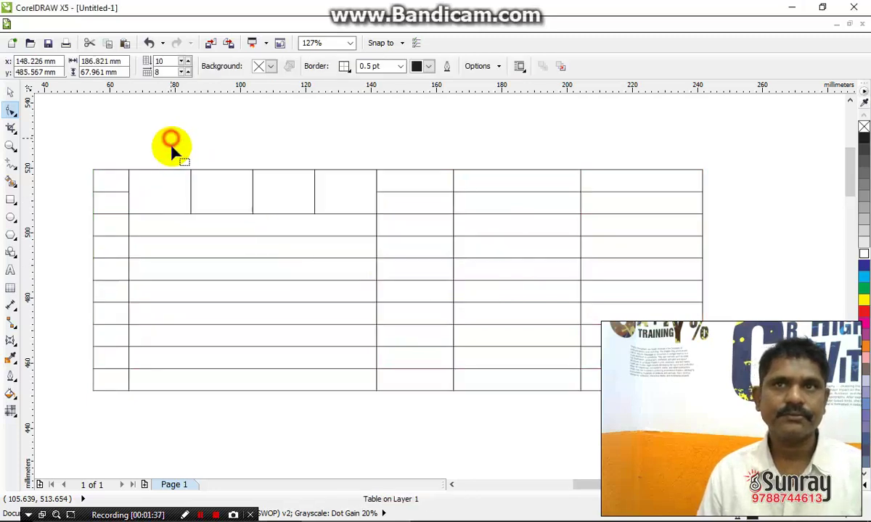
Step: Select the newly split cells individually, and select the eight wide cells beneath them as a block
click(165, 187)
click(210, 189)
click(300, 196)
click(336, 197)
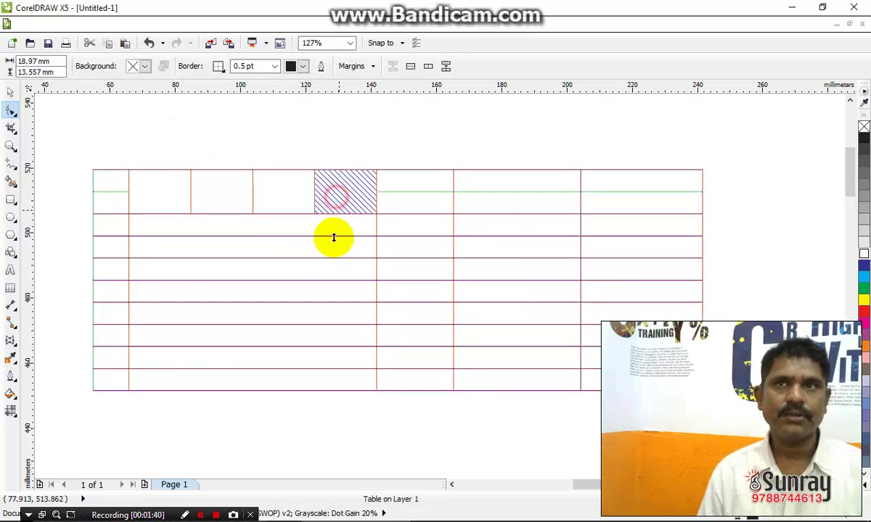
drag(185, 227, 230, 373)
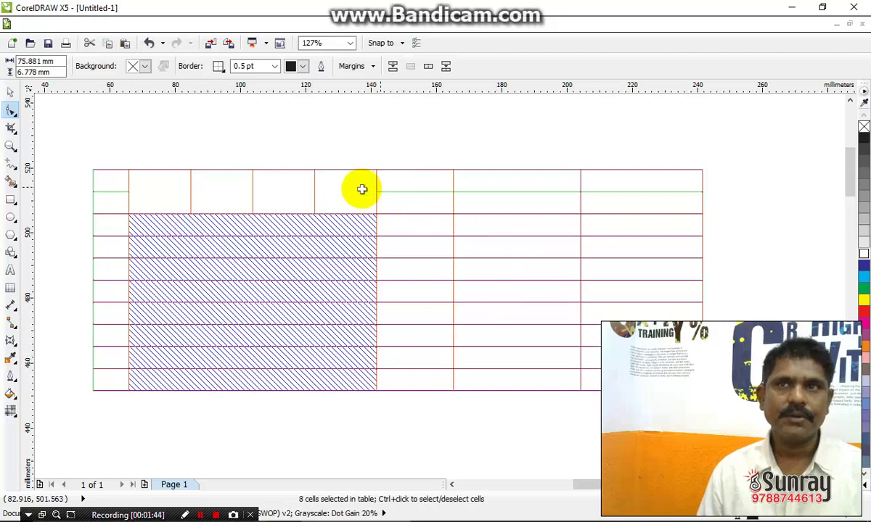
drag(346, 188, 292, 193)
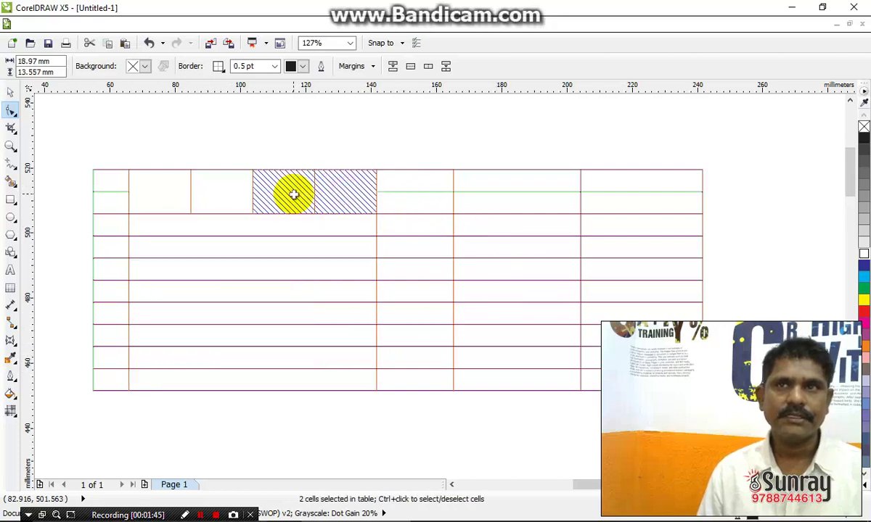
click(392, 66)
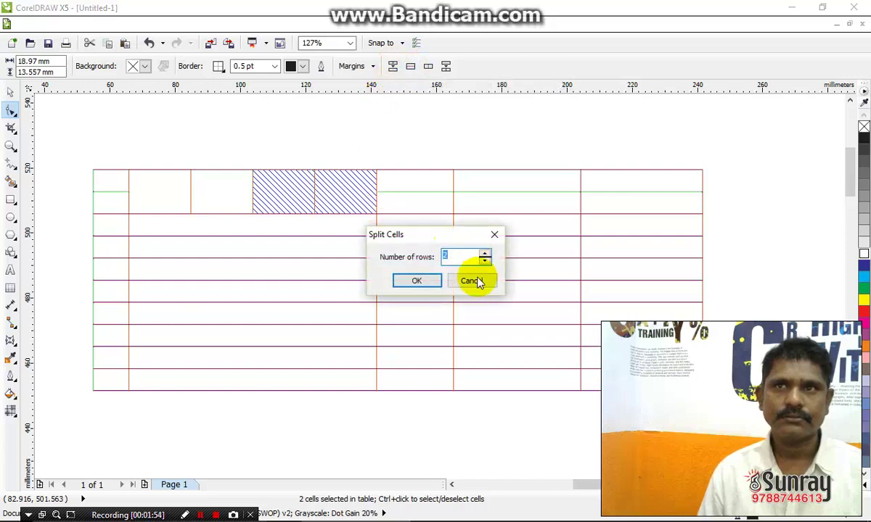
click(471, 281)
Step: Merge the last two of the four split cells at the top of the second column into one cell
drag(289, 191, 330, 191)
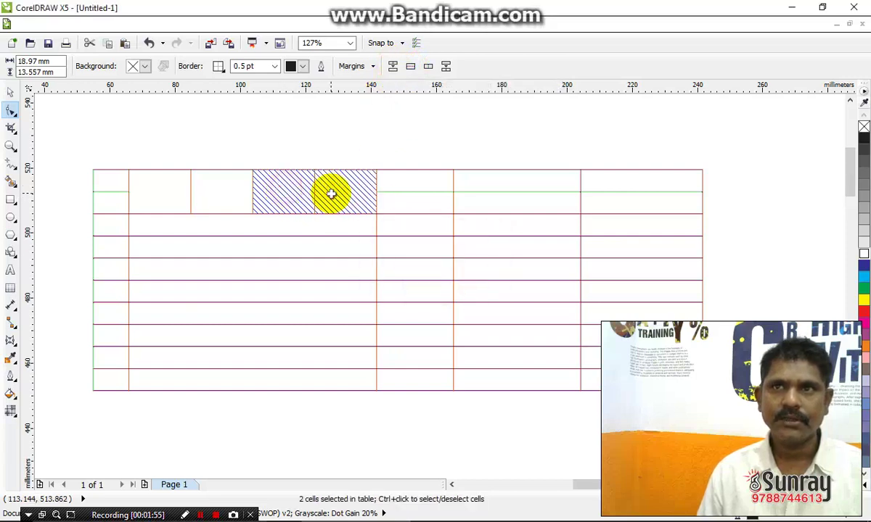
click(448, 69)
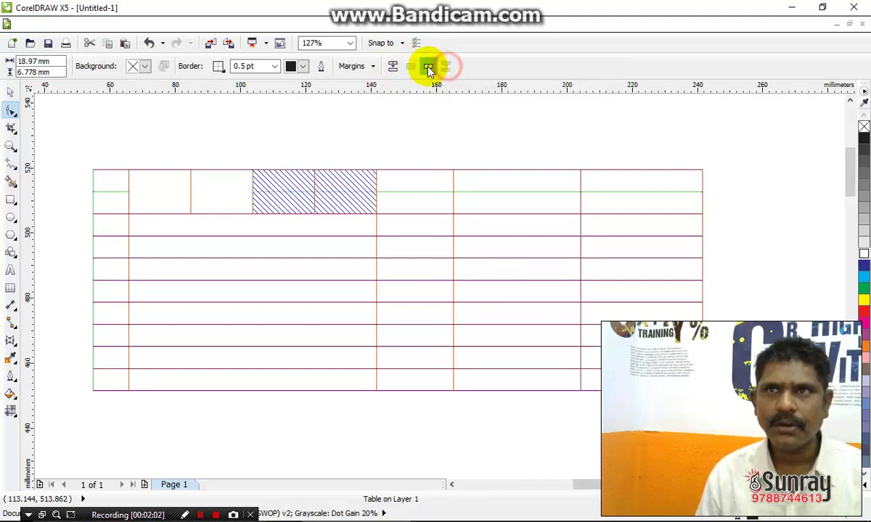
click(428, 67)
click(488, 254)
click(488, 254)
click(474, 280)
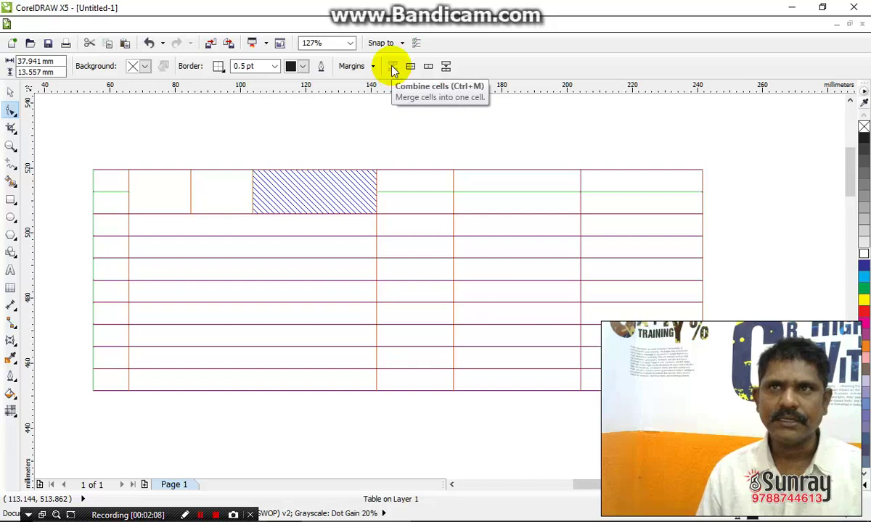
click(338, 165)
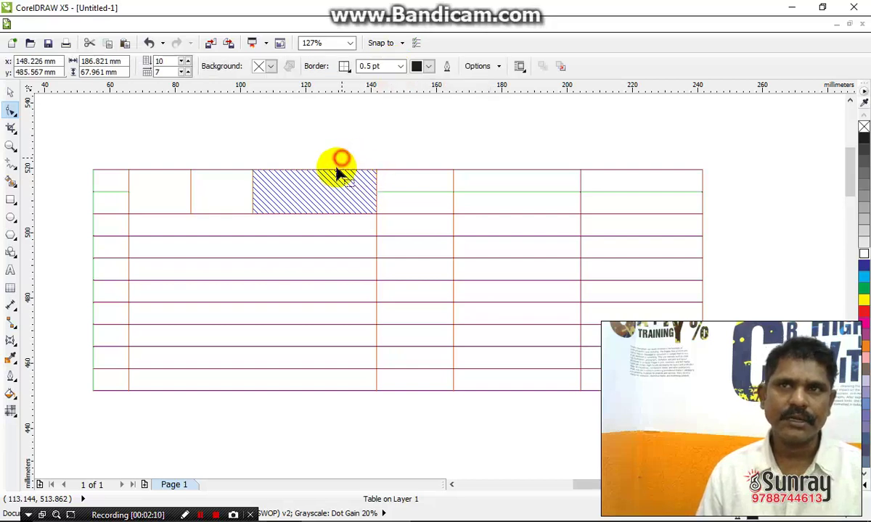
Step: Unmerge the combined cell at the end of the second column's split header area
click(310, 185)
click(311, 182)
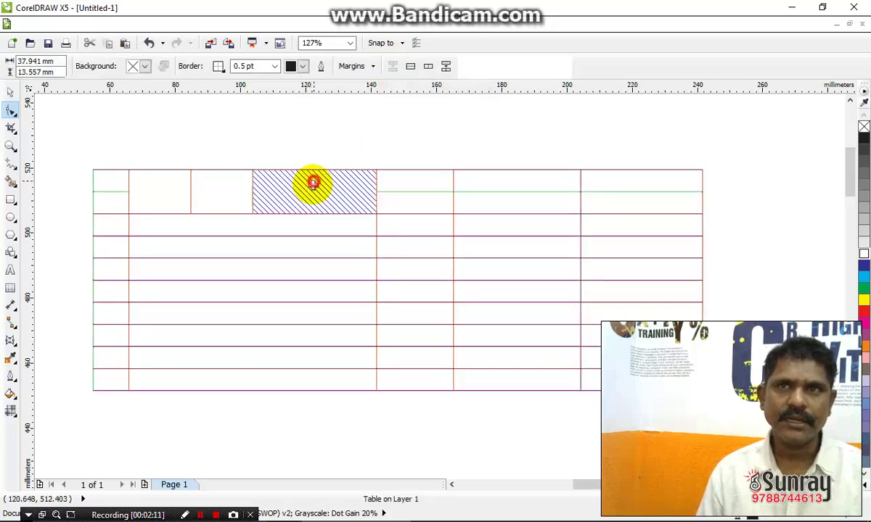
click(445, 66)
click(313, 144)
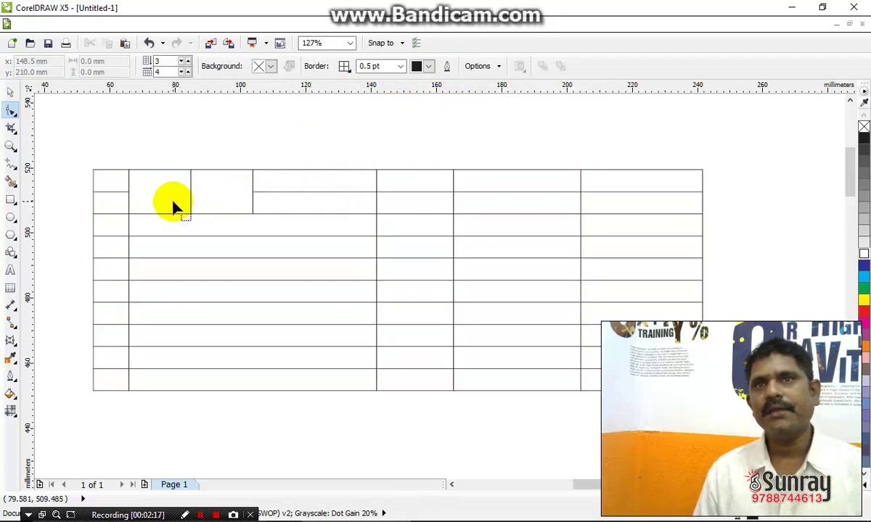
Step: Fill all cells in the table's top two rows with light gray
click(152, 187)
drag(152, 187, 342, 199)
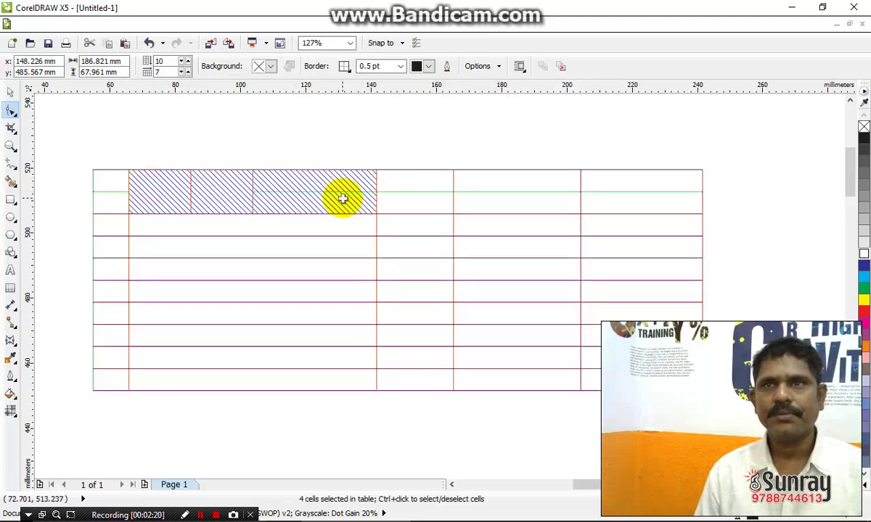
mouse_move(111, 185)
mouse_down()
mouse_move(519, 220)
mouse_move(635, 194)
mouse_up()
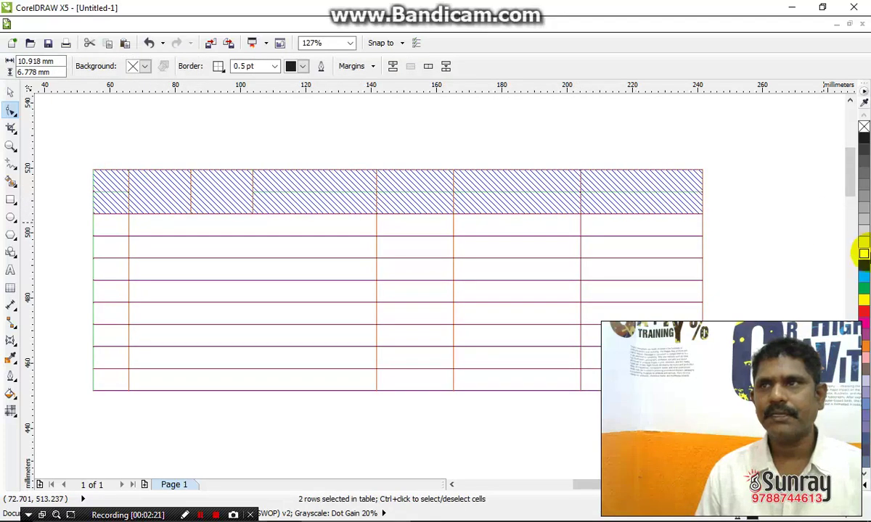
click(860, 249)
click(657, 146)
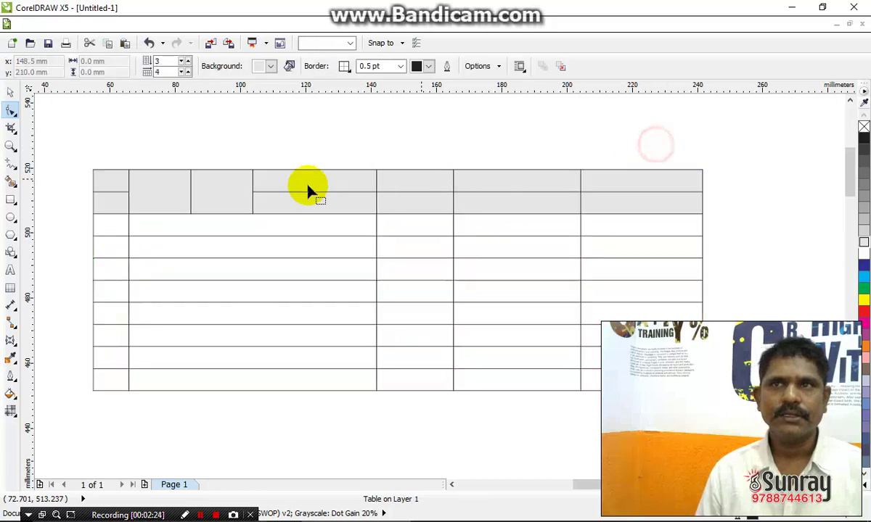
Step: Set all borders of the top two shaded rows to a width of 2 pt
click(110, 185)
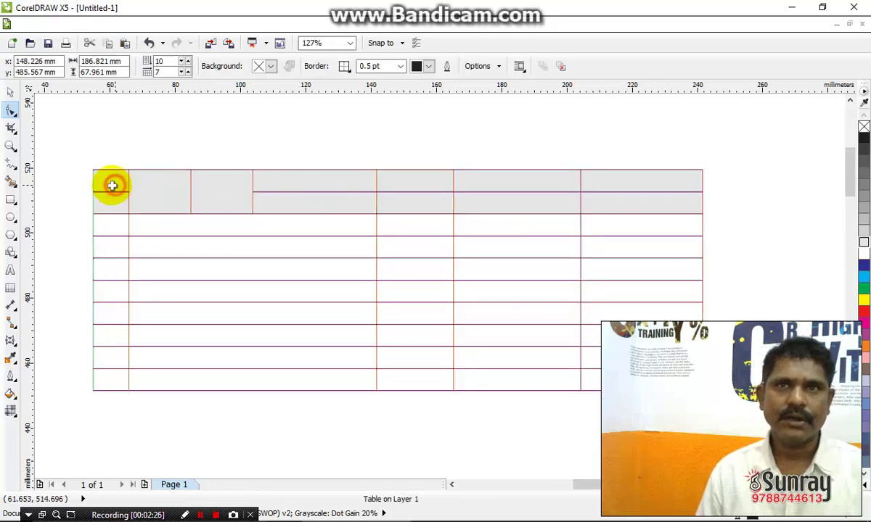
mouse_move(110, 185)
mouse_down()
mouse_move(550, 211)
mouse_move(675, 209)
mouse_up()
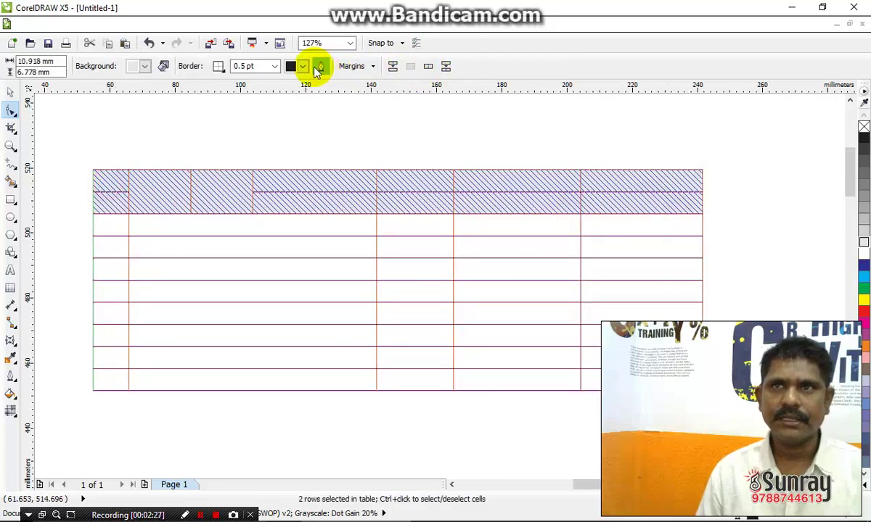
click(217, 67)
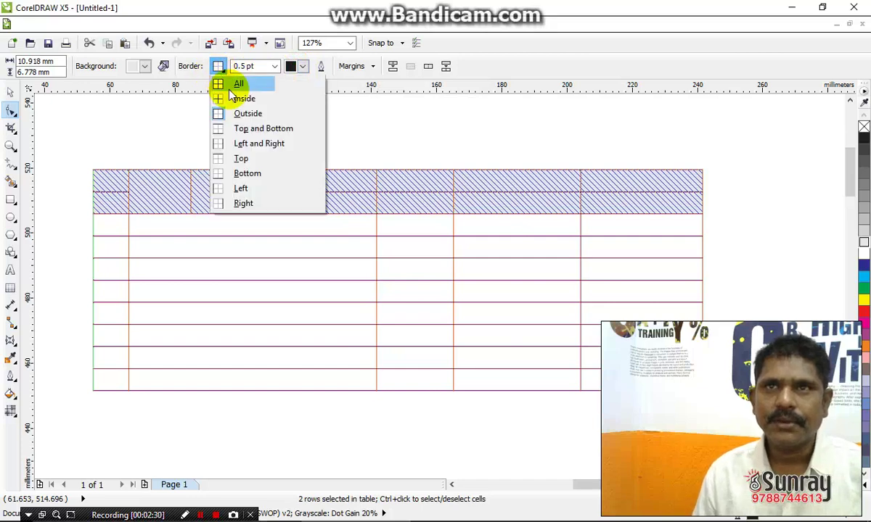
click(219, 85)
click(258, 66)
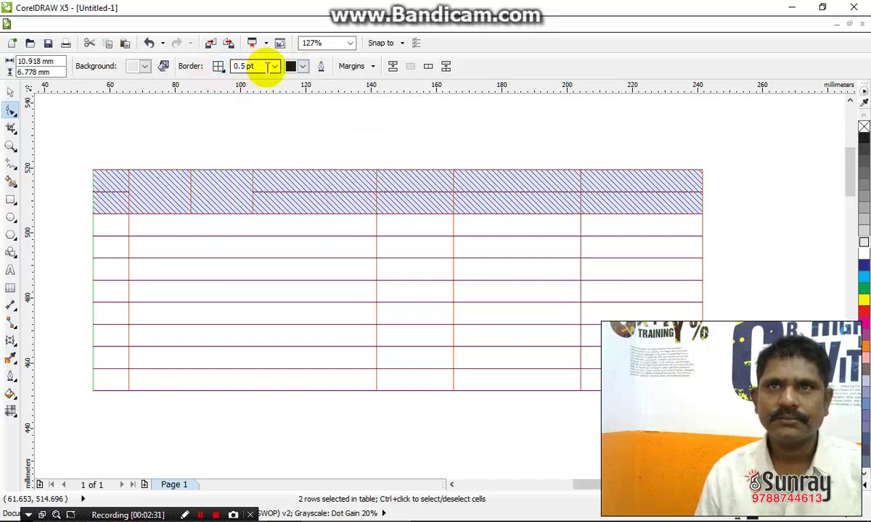
text(2)
key(Return)
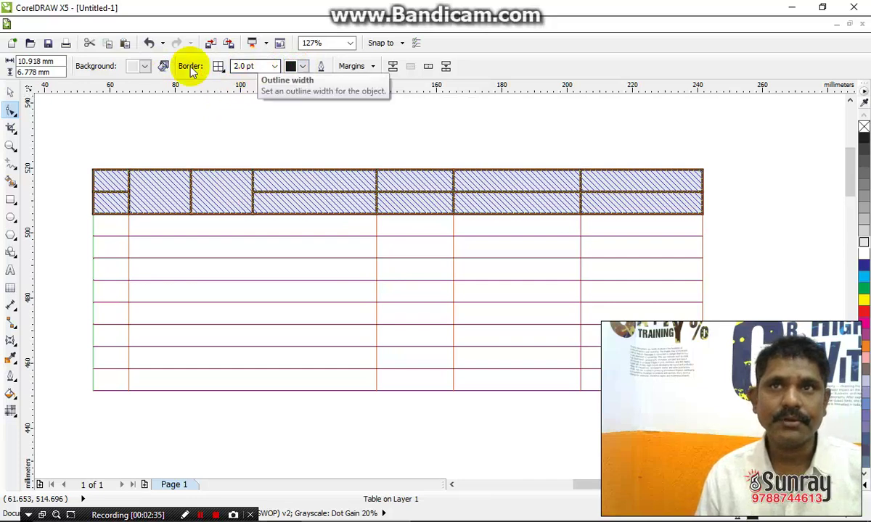
Step: Target only the inside borders of the top two rows and set their width to 2 pt
click(218, 66)
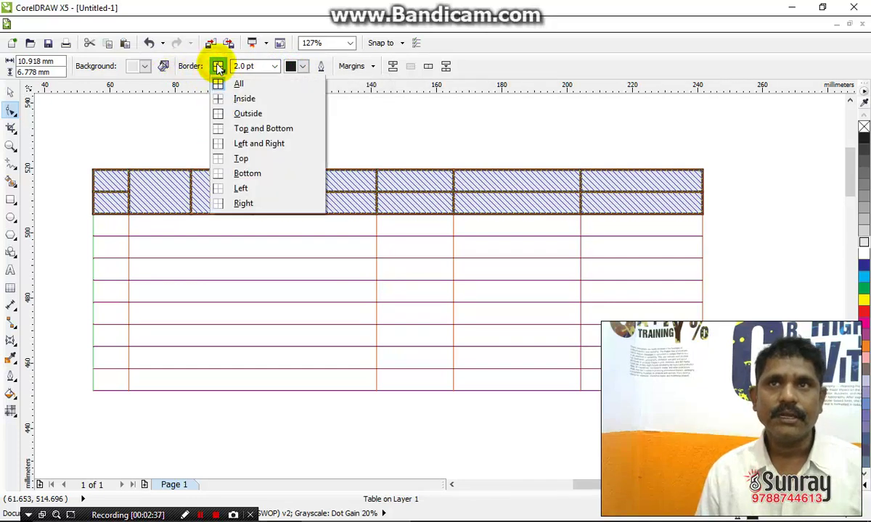
click(239, 100)
click(254, 66)
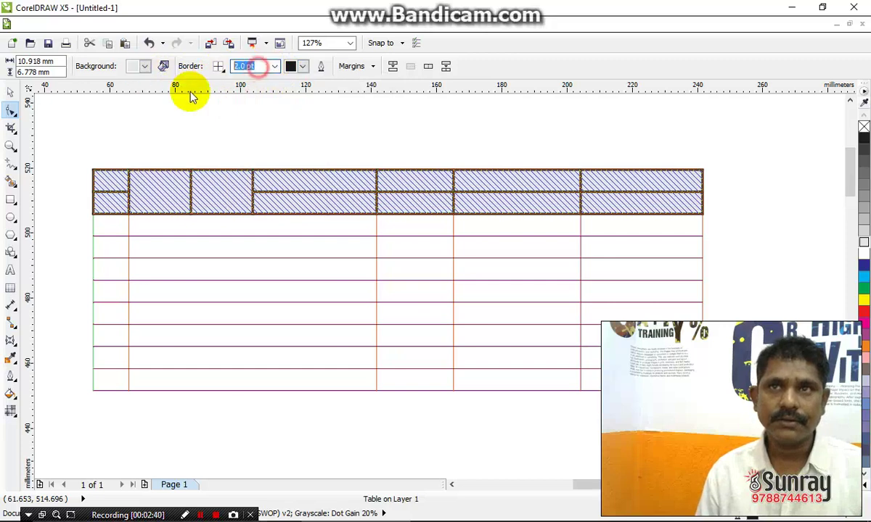
text(2)
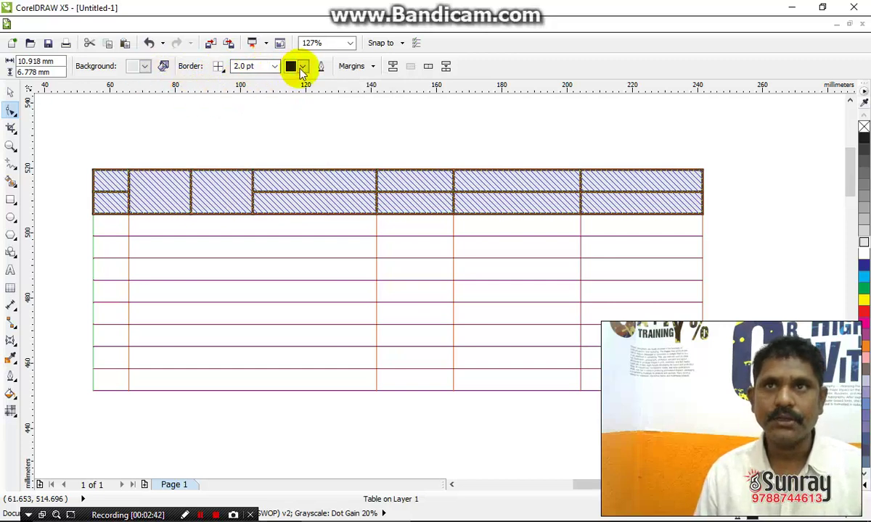
click(210, 166)
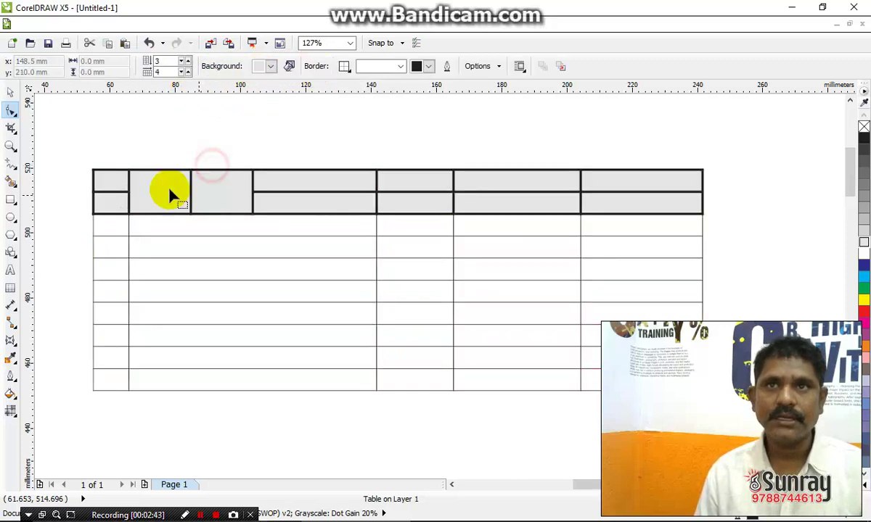
Step: Select every cell of the table and set its inside borders to 0.5 pt
click(108, 183)
drag(108, 184, 707, 464)
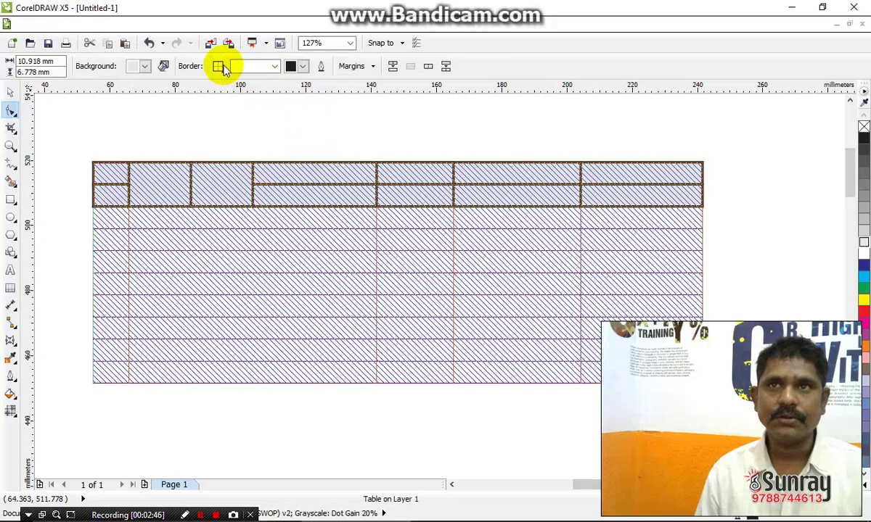
click(222, 67)
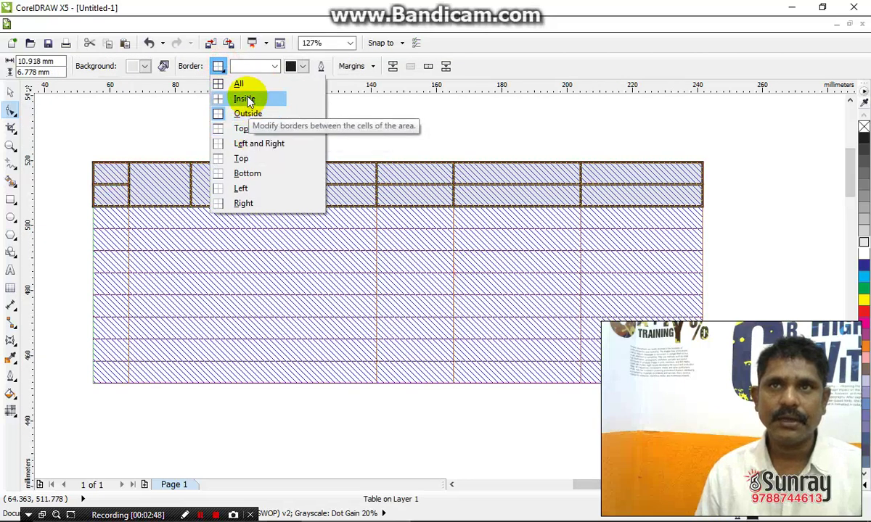
click(245, 99)
click(274, 66)
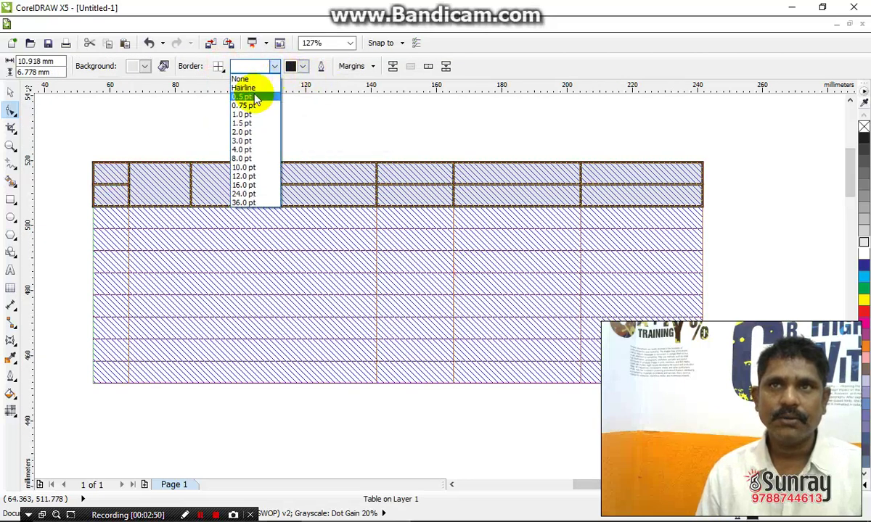
click(255, 98)
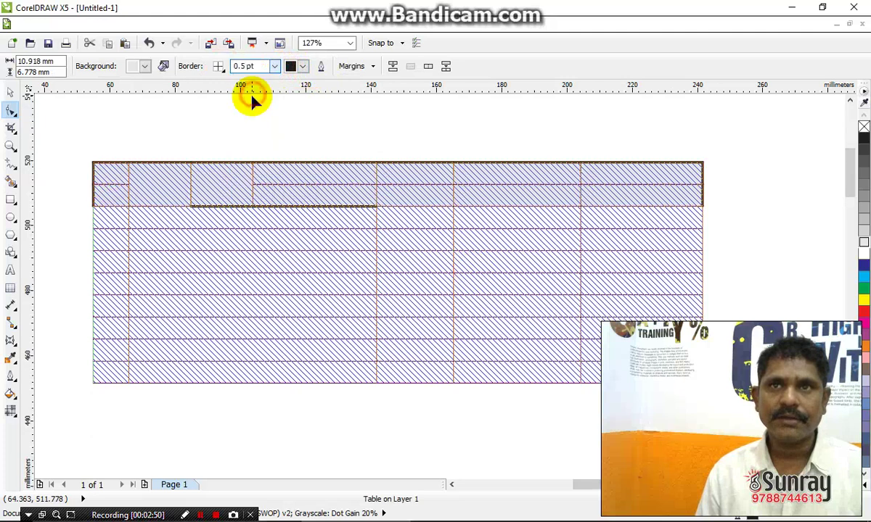
Step: Color the inside borders of the whole table red, then leave cell editing and select the table as an object
click(304, 66)
click(302, 111)
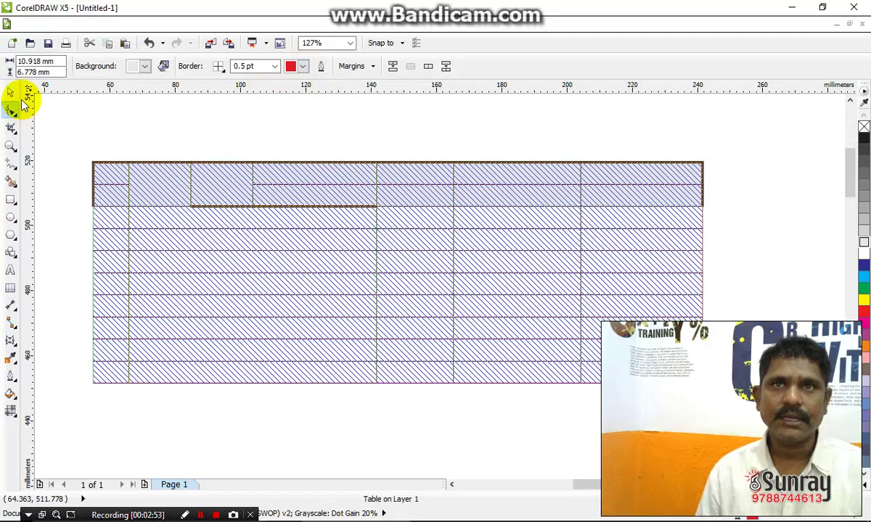
click(10, 93)
click(315, 120)
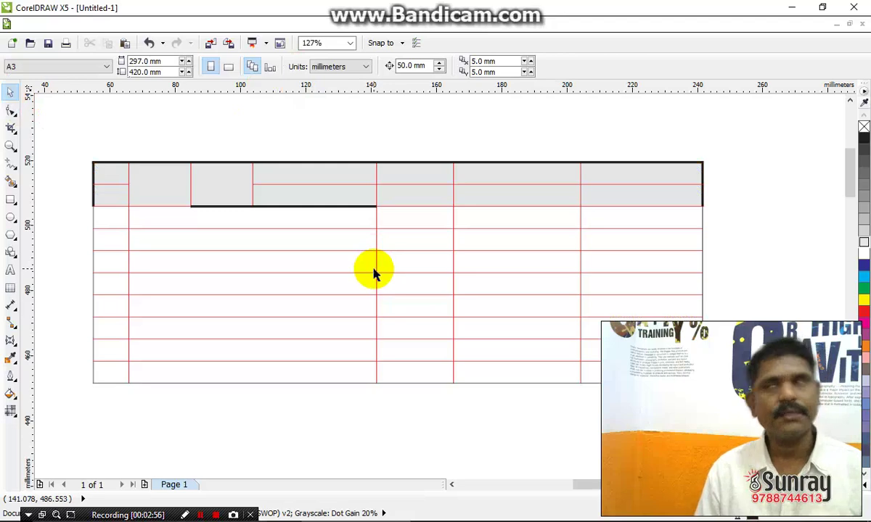
click(287, 206)
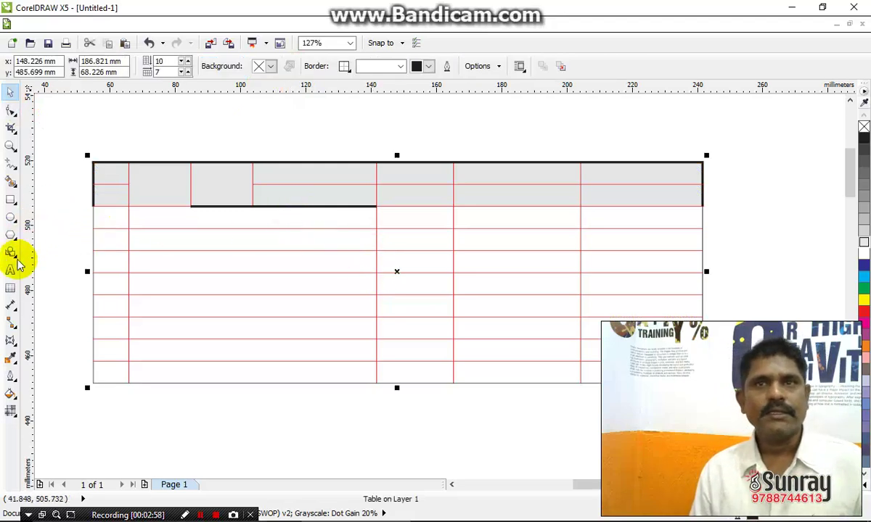
Step: Undo the border, fill, split and merge changes back to the plain table of 10 rows and 5 columns, and deselect it
key(ctrl+z)
key(ctrl+z)
key(ctrl+z)
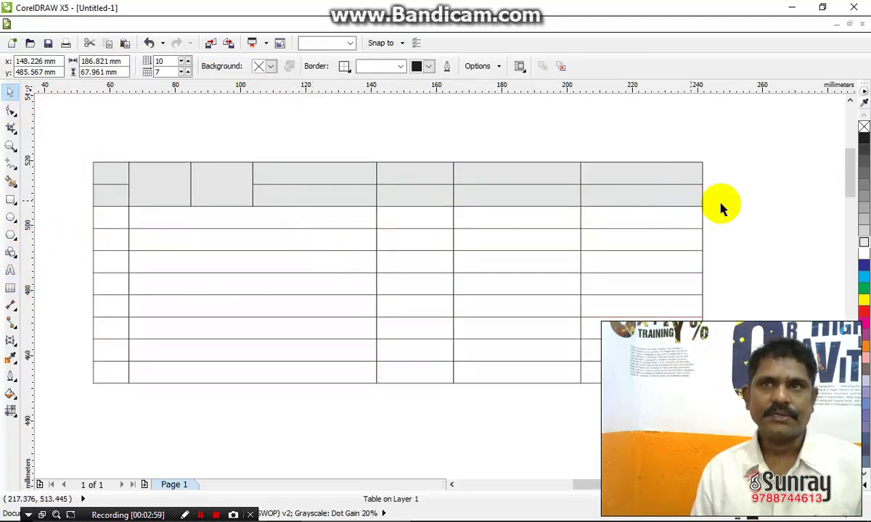
key(ctrl+z)
key(ctrl+z)
key(ctrl+z)
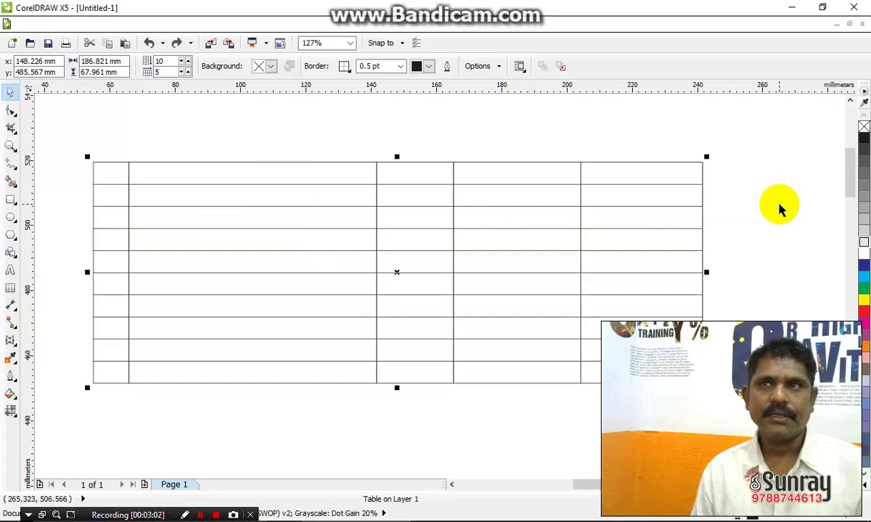
click(779, 207)
Step: Draw a paragraph text frame about 182 × 73 mm over the table and move it down so it starts inside the first row
click(11, 270)
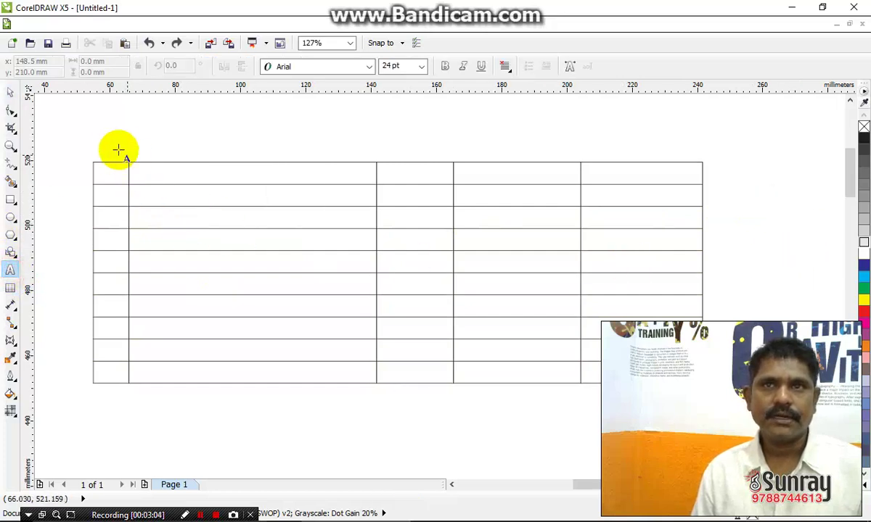
drag(97, 140, 691, 377)
scroll(71, 161, up, 2)
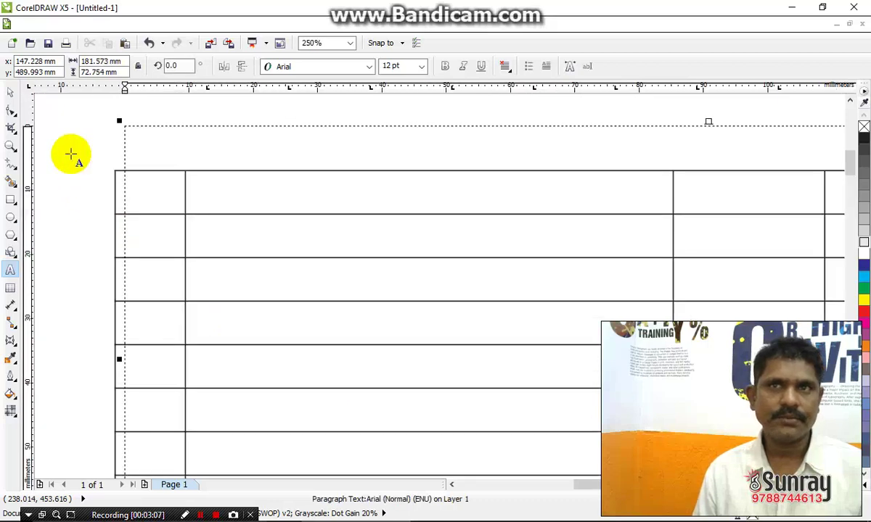
click(11, 92)
drag(172, 142, 174, 201)
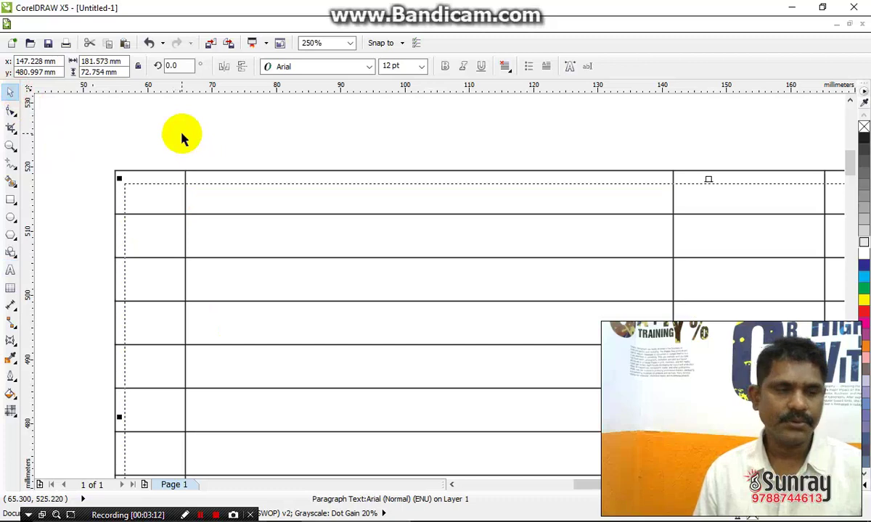
Step: Nudge the text frame slightly right and up, and enter 1 so it sits in the table's first cell
drag(154, 201, 158, 198)
double_click(157, 199)
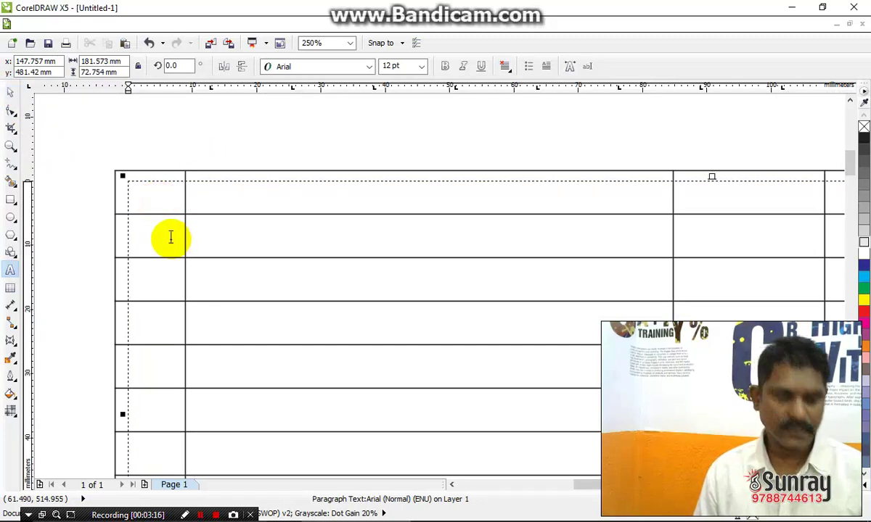
text(1)
click(7, 94)
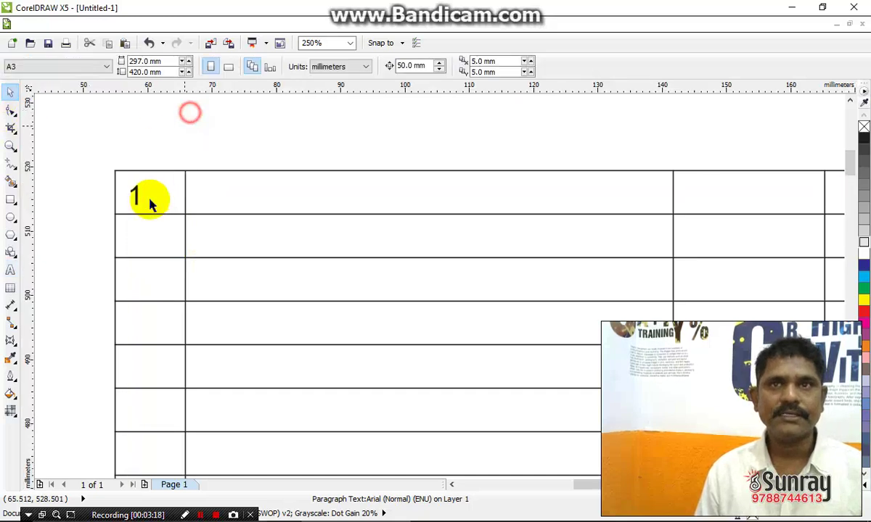
Step: Shift the text frame right to center the number 1 in the first cell, and set its font size to 11 pt
drag(136, 194, 149, 192)
double_click(146, 190)
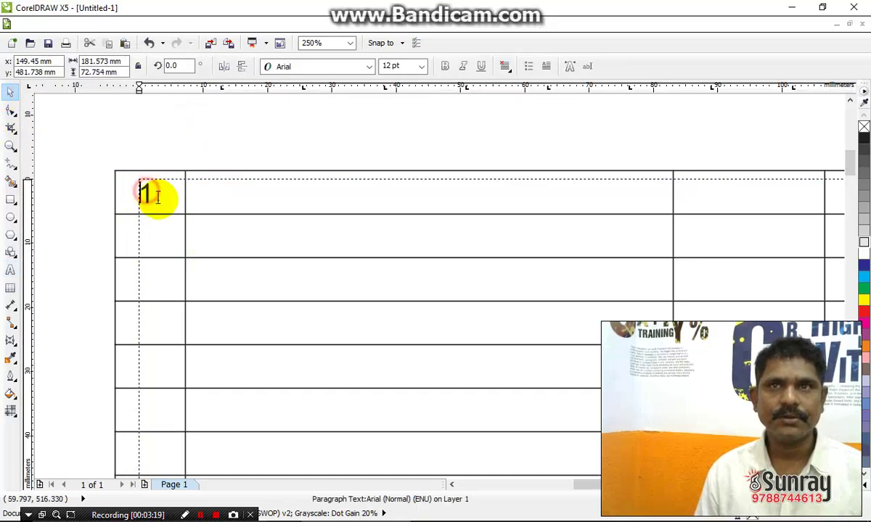
drag(142, 190, 223, 181)
click(396, 66)
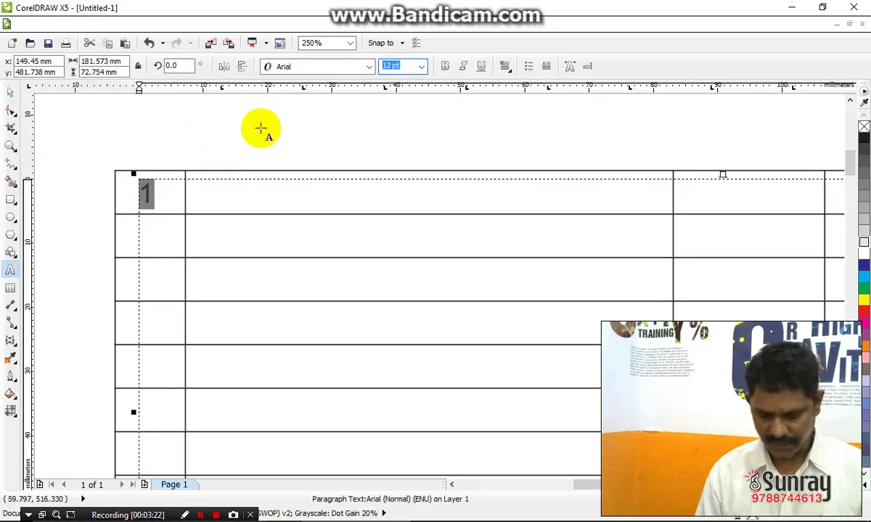
text(11)
key(Return)
click(10, 93)
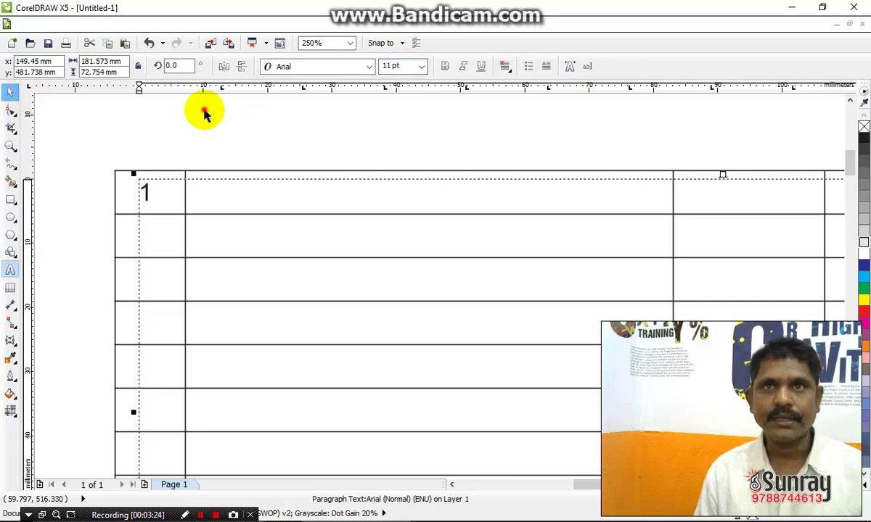
Step: Enter the headings Name, Date, Time and Rs. after the 1, each tabbed into its own column of the first row
click(204, 112)
double_click(147, 192)
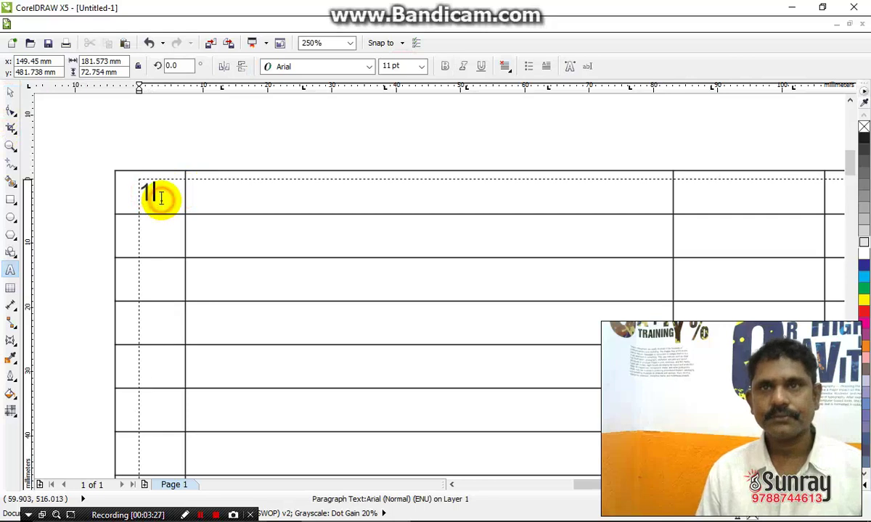
text(1)
key(Tab)
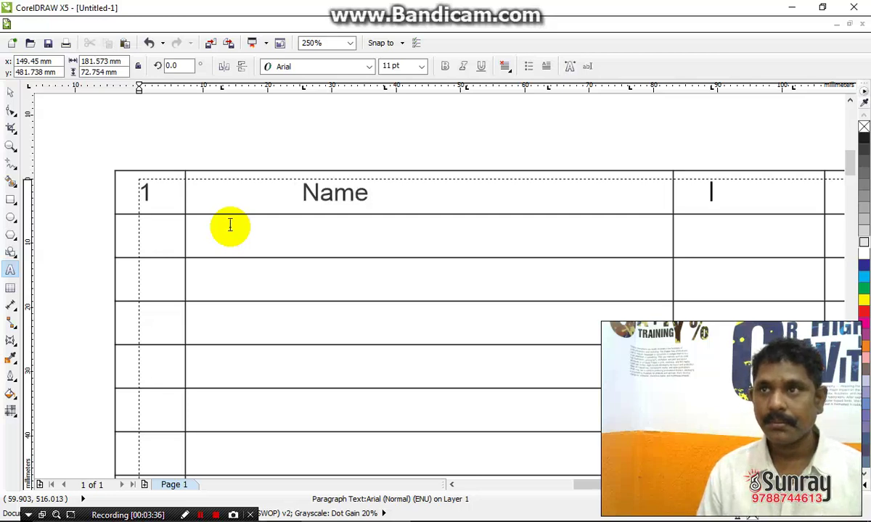
text(Dal)
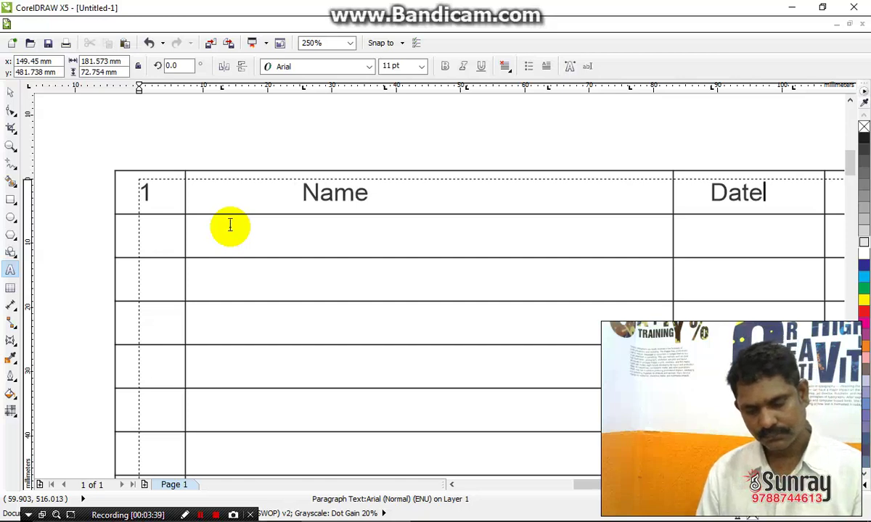
scroll(230, 225, down, 2)
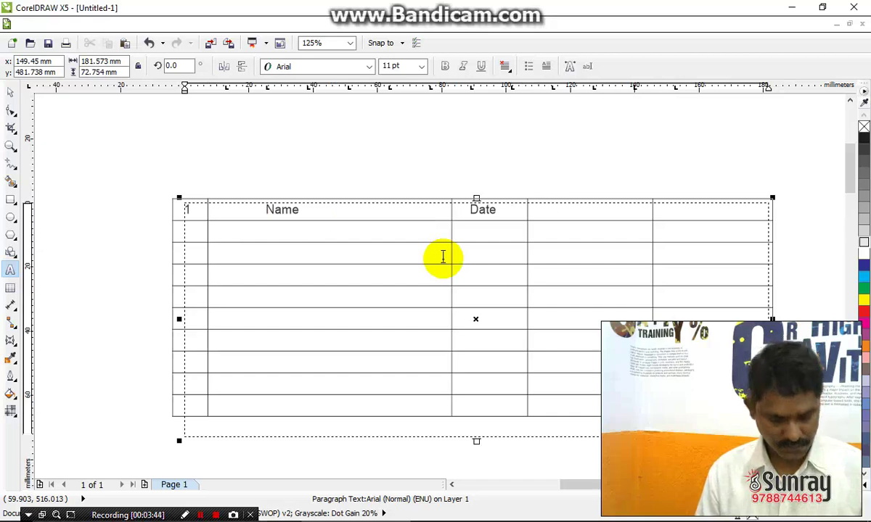
key(Tab)
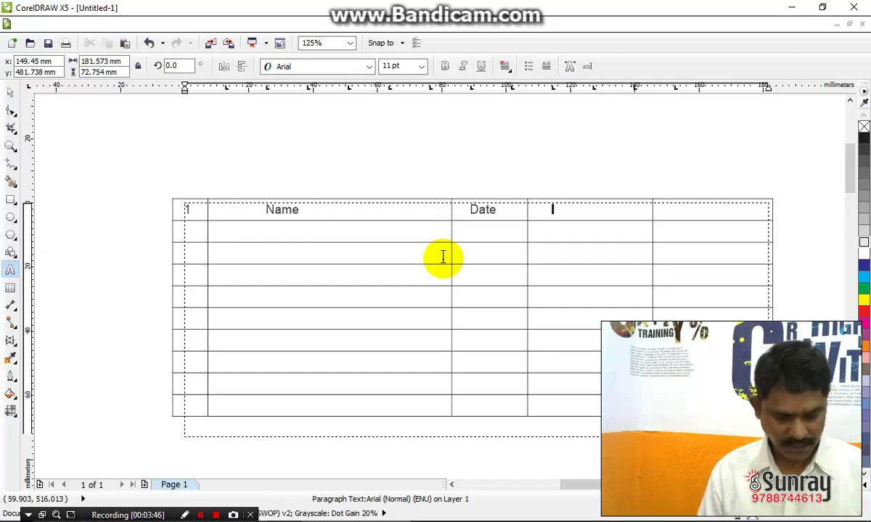
text(Time)
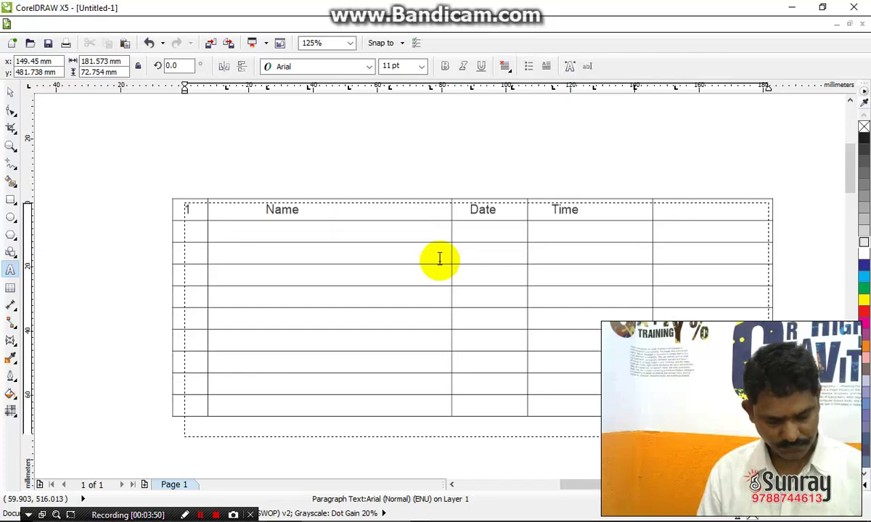
text(.)
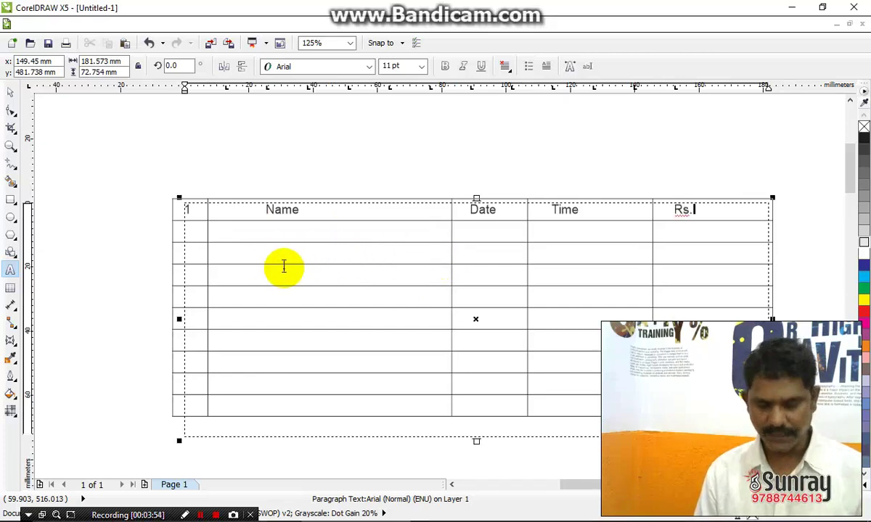
Step: Add a second text line with the number 2, and enter a person's name in the Name column, replacing the placeholder letters
scroll(181, 228, up, 2)
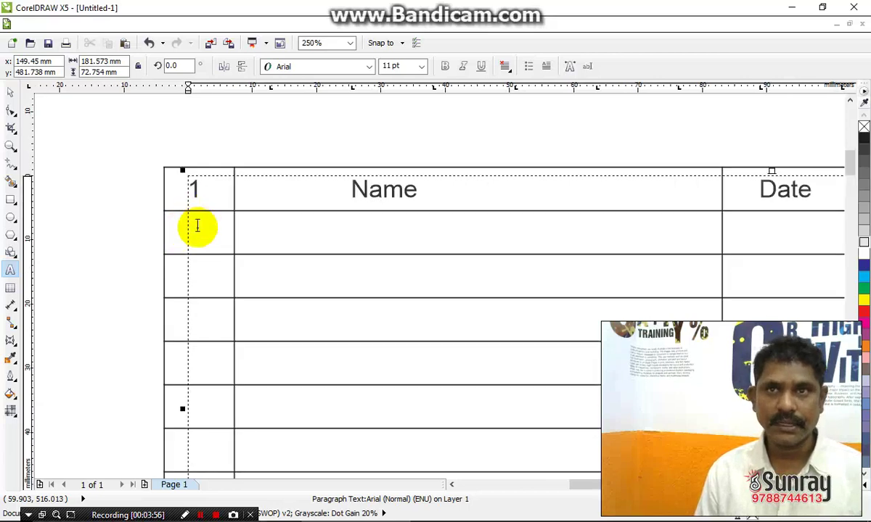
text(2)
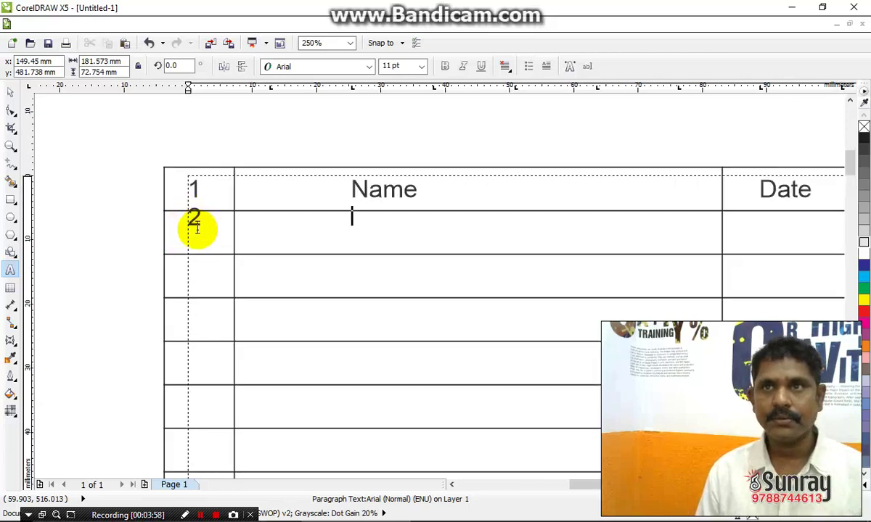
key(Tab)
text(fdsf sfdsfds)
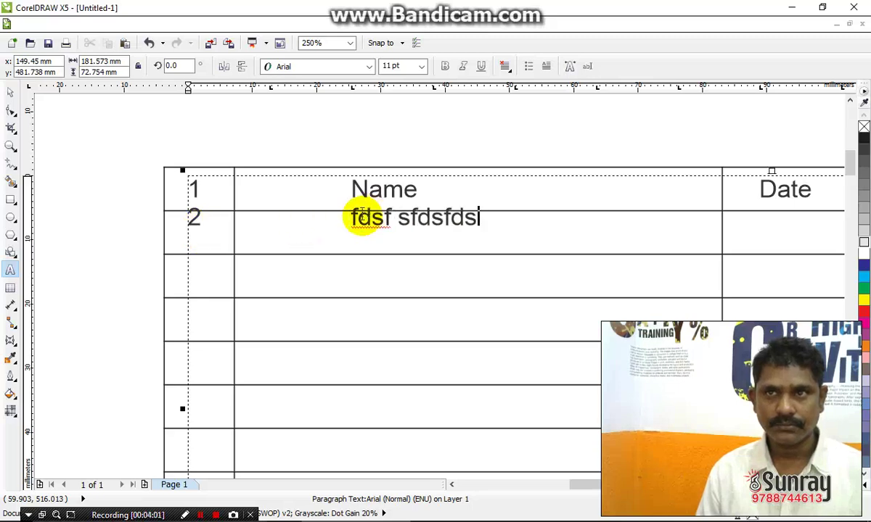
drag(361, 215, 535, 243)
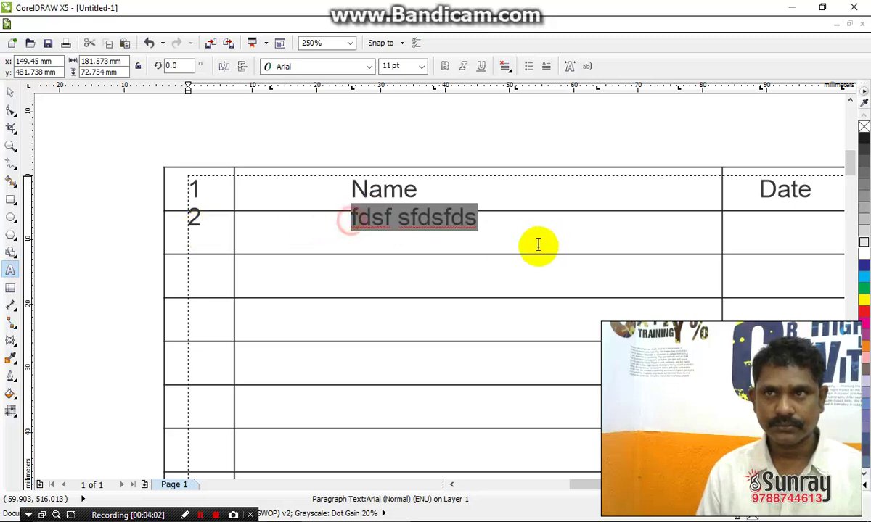
text(R)
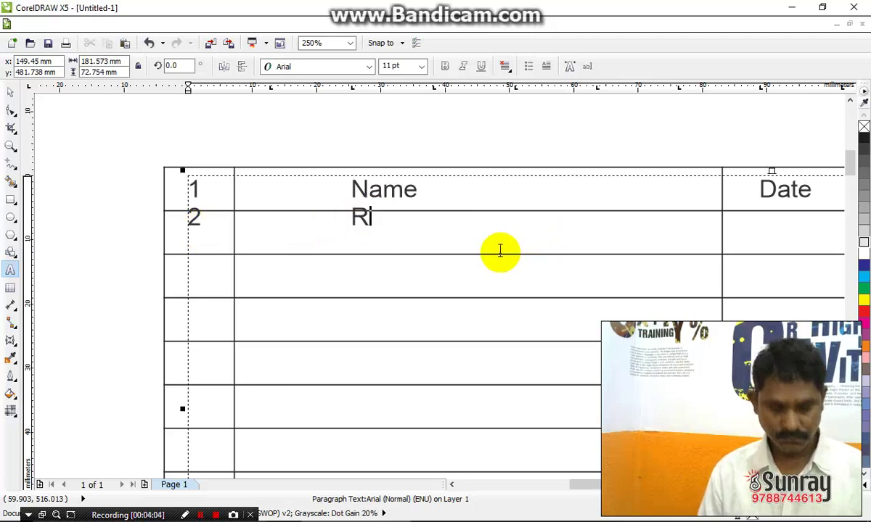
text( Gopal)
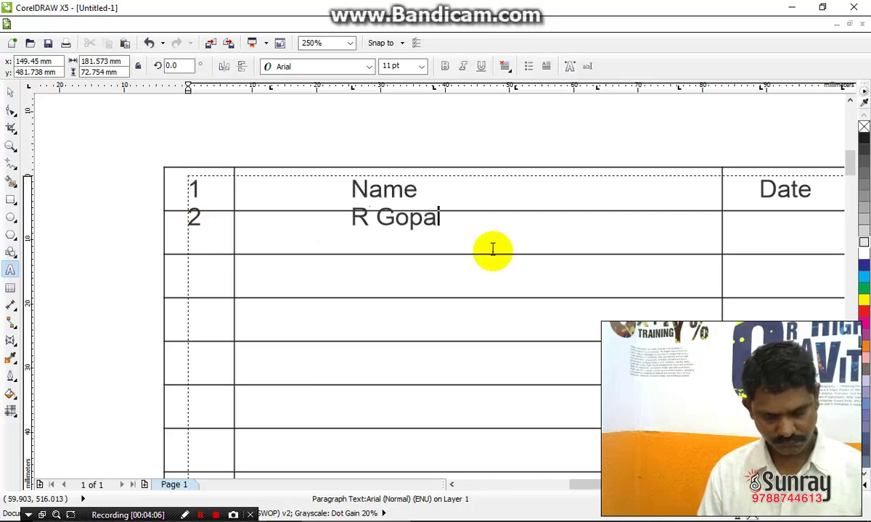
Step: Complete the second line with 12121, 125 and 1000.00, add a third line 3, gfhgfhgf, 2324, 14, 20.00, and start line 4
scroll(315, 253, down, 1)
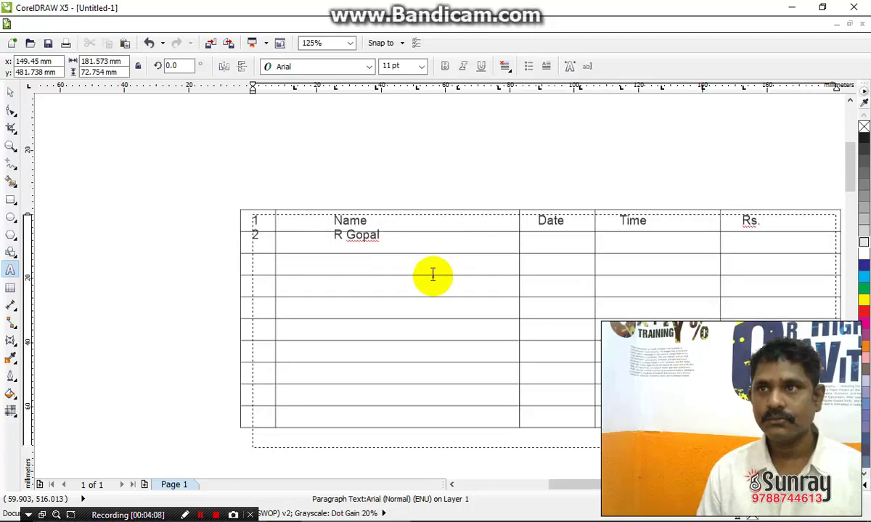
key(Tab)
text(fdf)
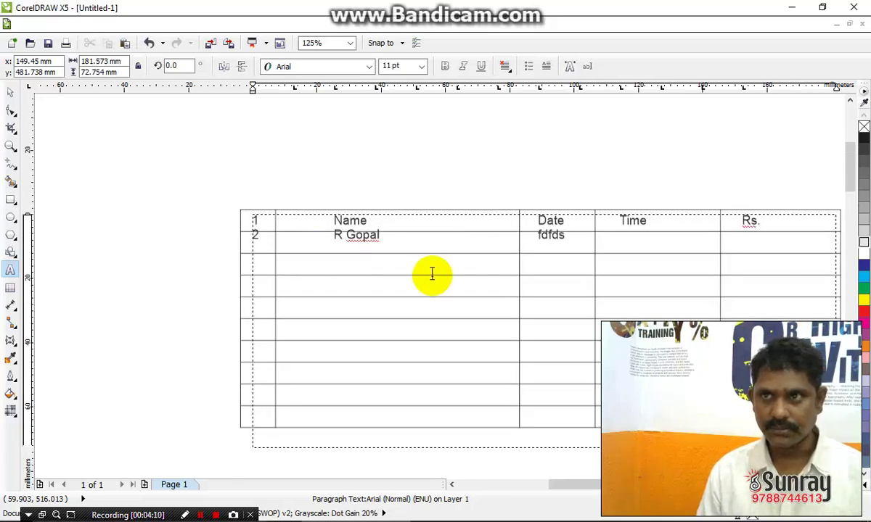
drag(573, 234, 531, 236)
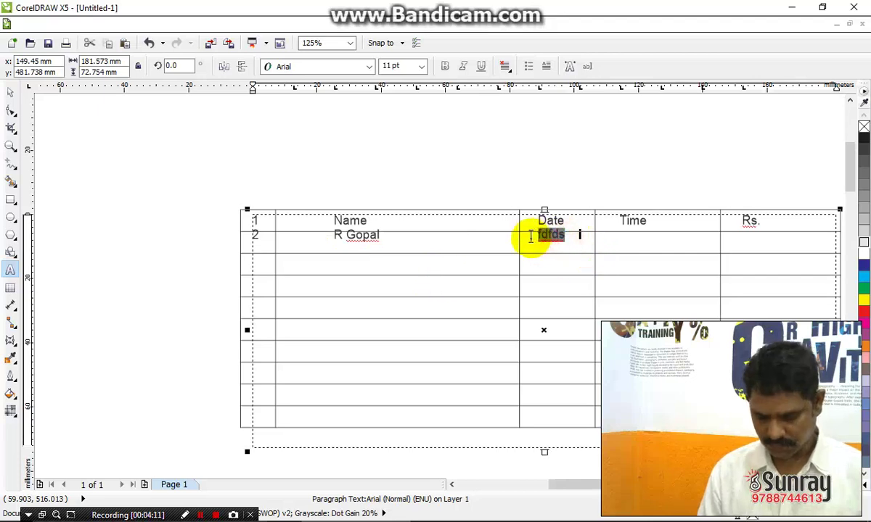
text(12121)
key(Tab)
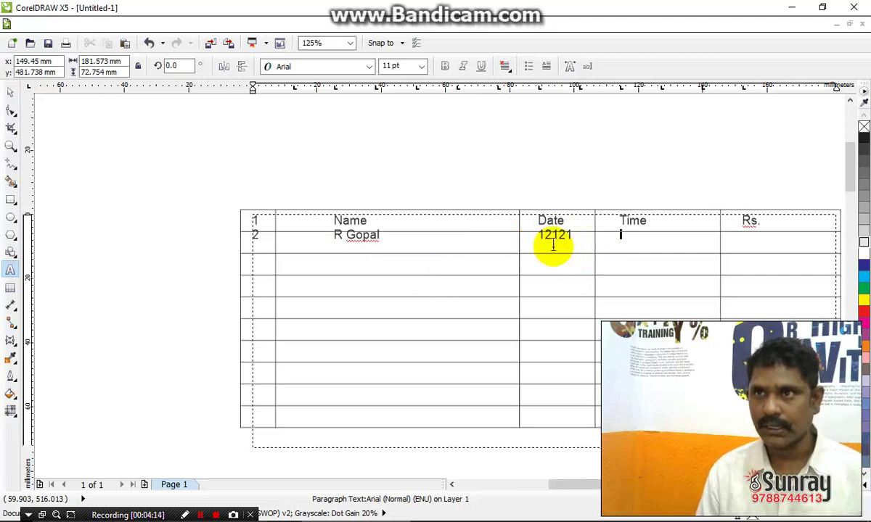
text(125)
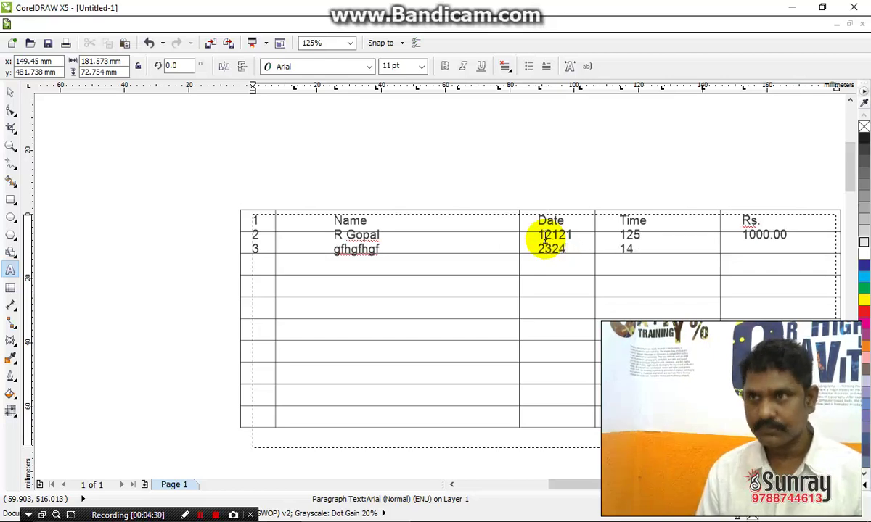
key(Tab)
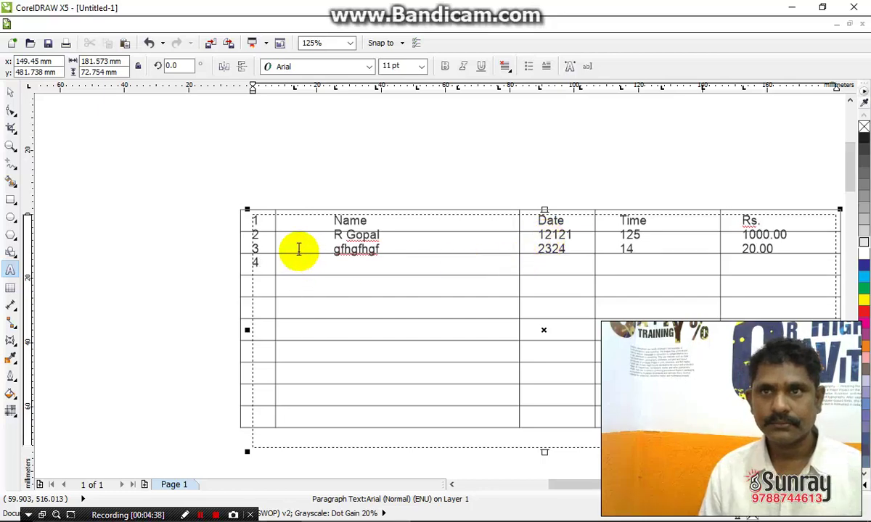
Step: Replace the 1 in the first row with the heading S.no, and shift the text frame slightly left and up to fit its column
double_click(255, 222)
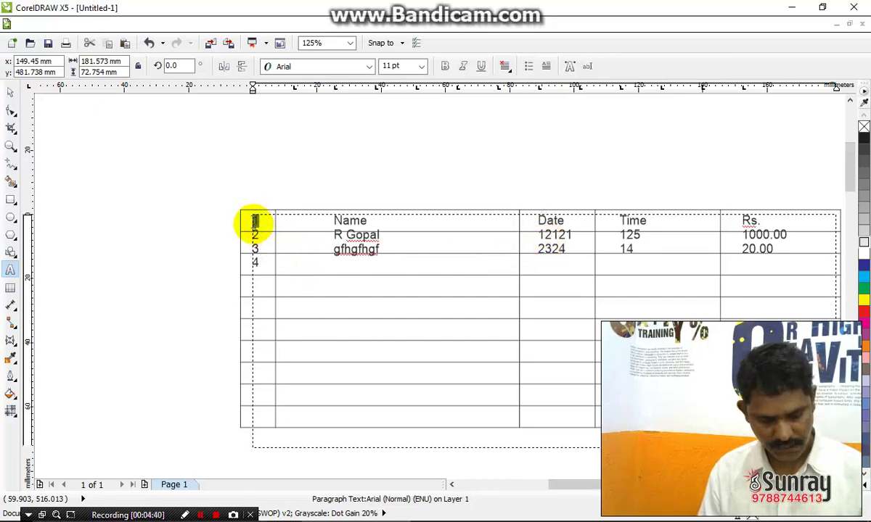
text(S.no)
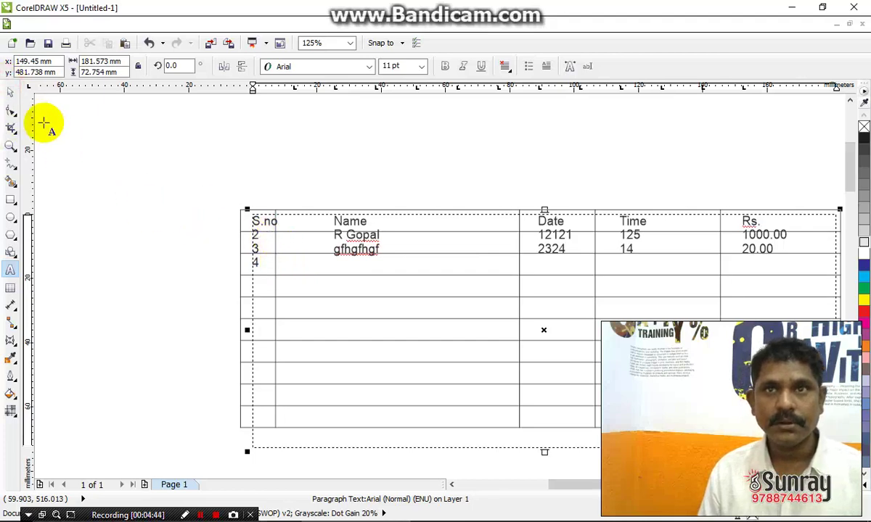
click(11, 92)
scroll(259, 191, up, 2)
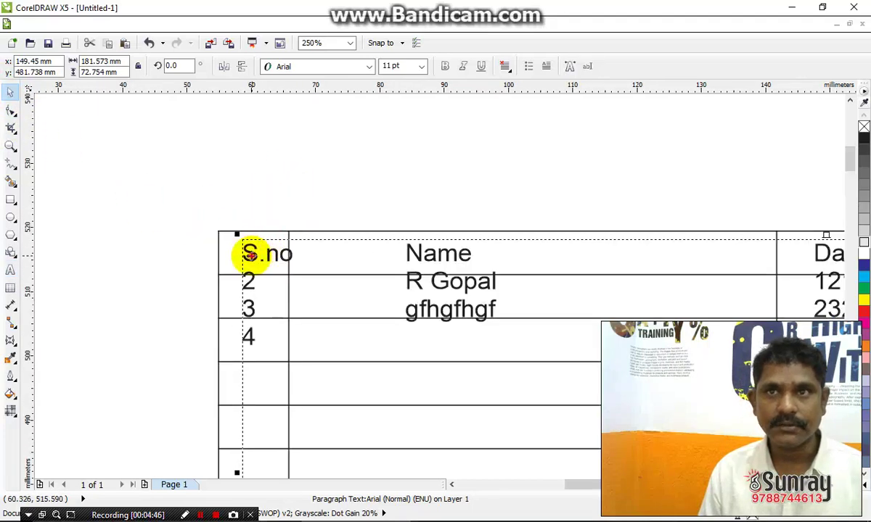
drag(249, 252, 238, 248)
Step: Renumber the three lines below the S.no heading as 1, 2 and 3
double_click(239, 280)
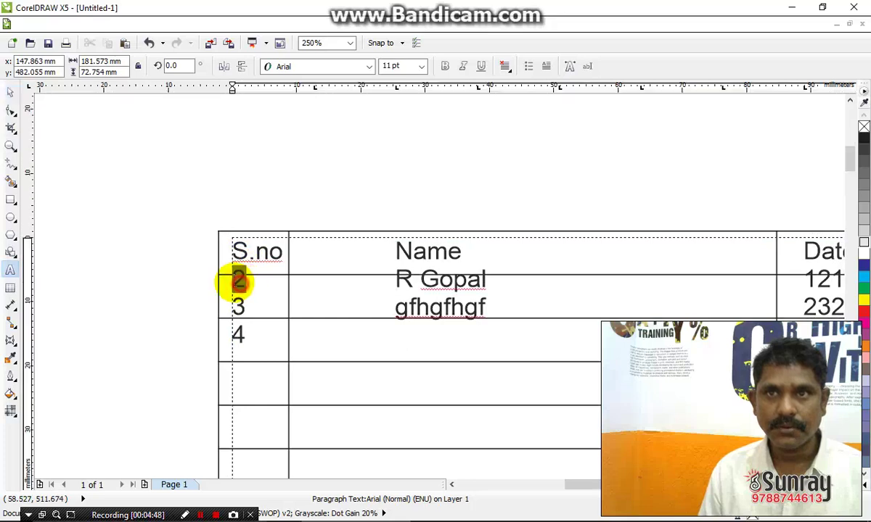
text(1)
double_click(239, 307)
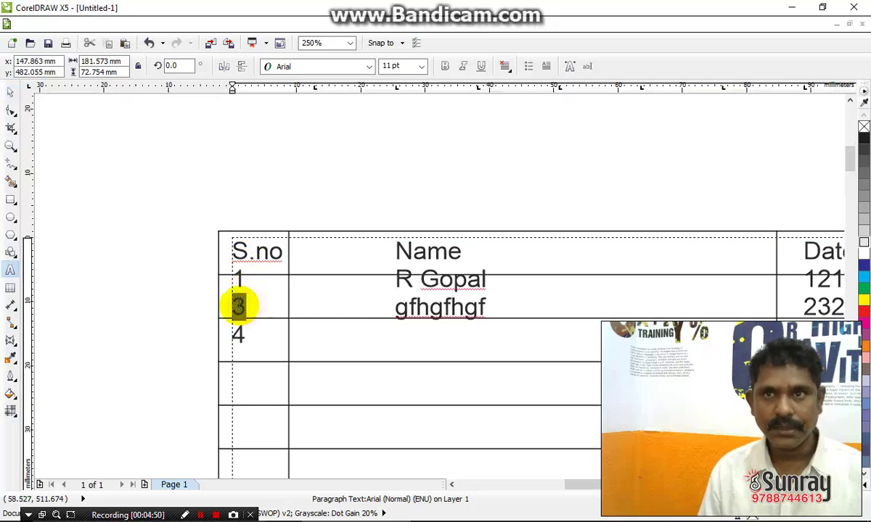
text(2)
double_click(239, 334)
text(3)
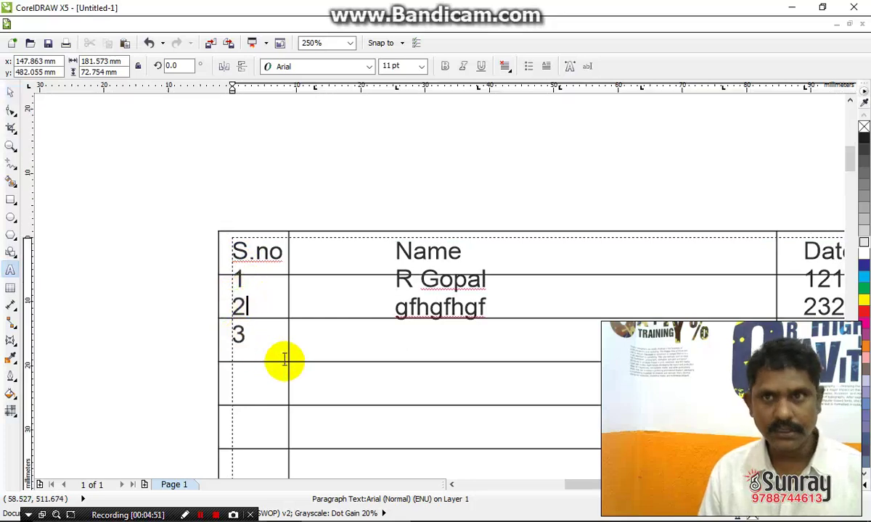
Step: Enter fjghfjhf in the Name column of line 3 and add filler text under Date
click(519, 342)
text(fjghfjhf)
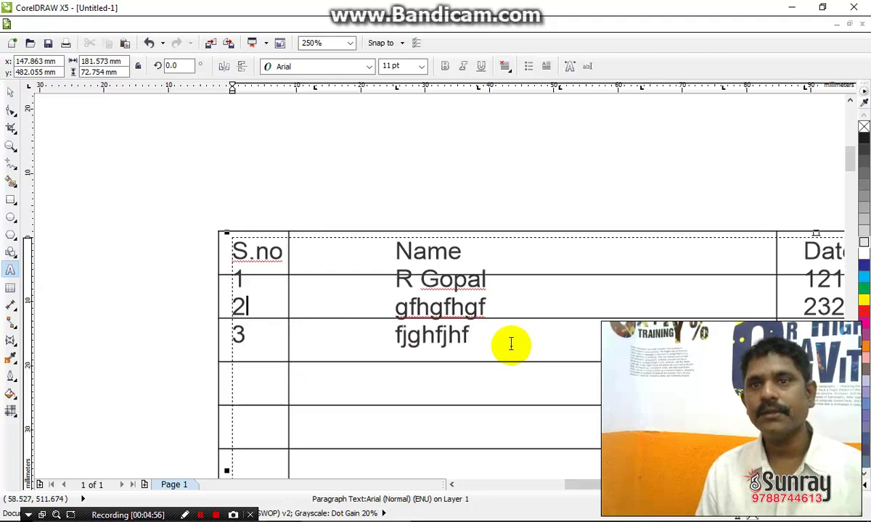
scroll(377, 344, down, 2)
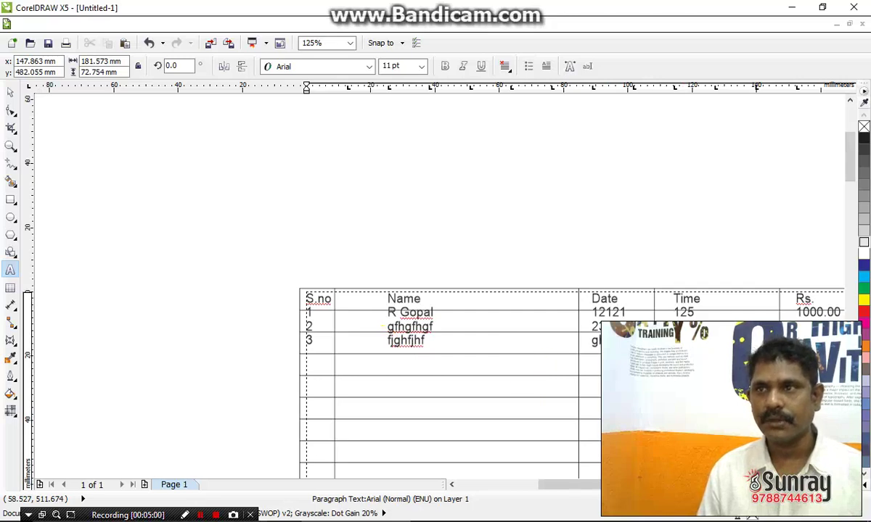
key(Escape)
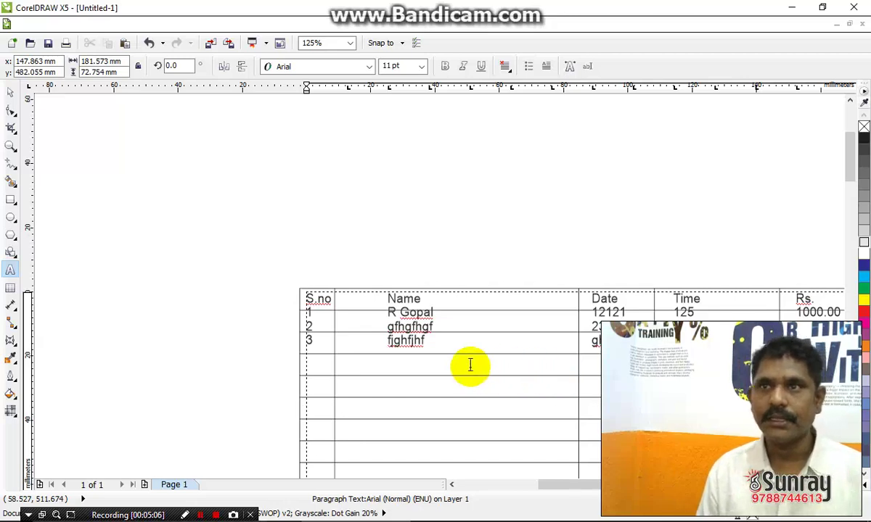
Step: Append bgdfghdfgdf to the name in line 2 and dgdfg to the name in line 3
click(436, 326)
text(bgdfghdfgdf)
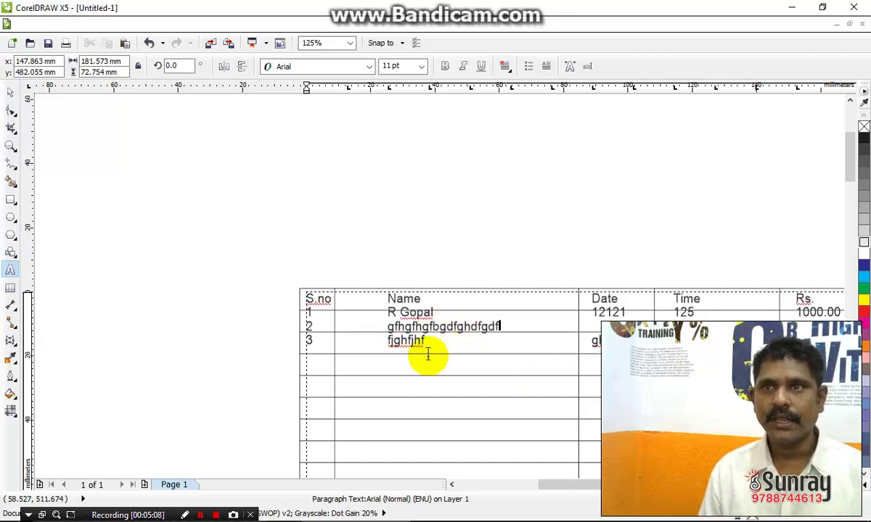
click(438, 342)
text(dgdfg)
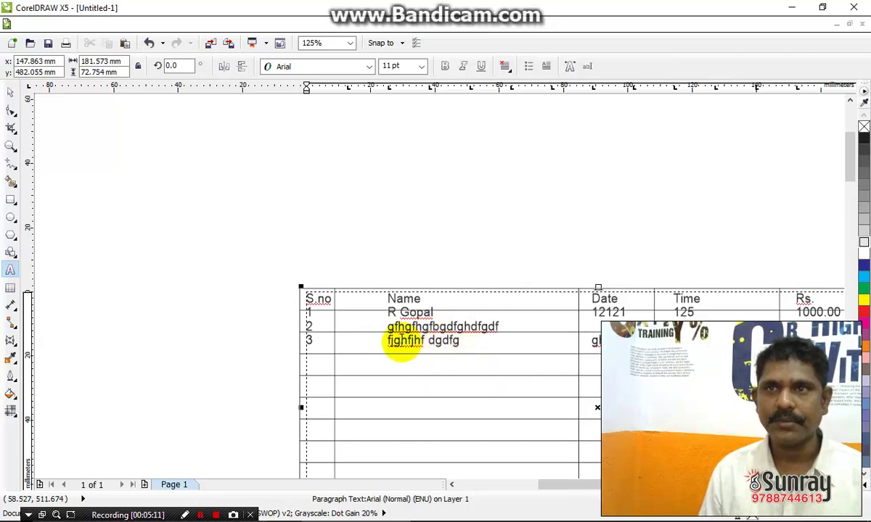
Step: Convert the paragraph text to curves and try to edit the Name heading with the Text tool
scroll(418, 350, up, 2)
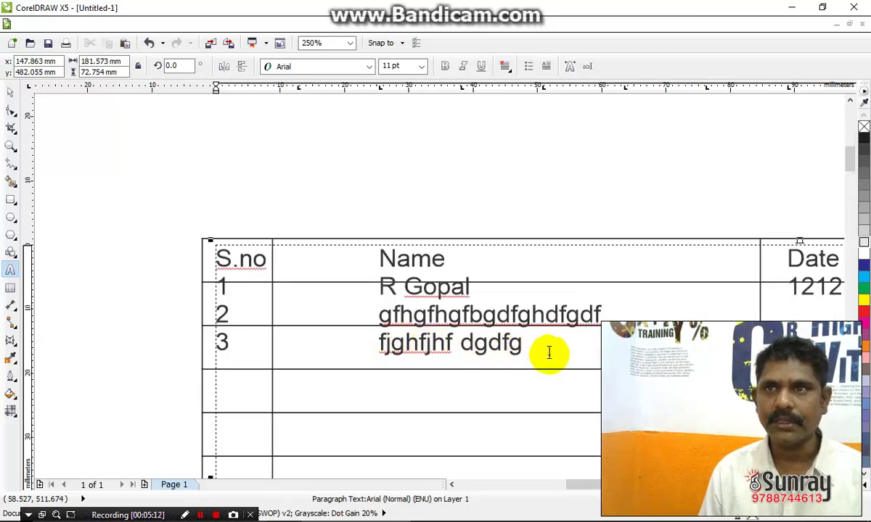
key(ctrl+q)
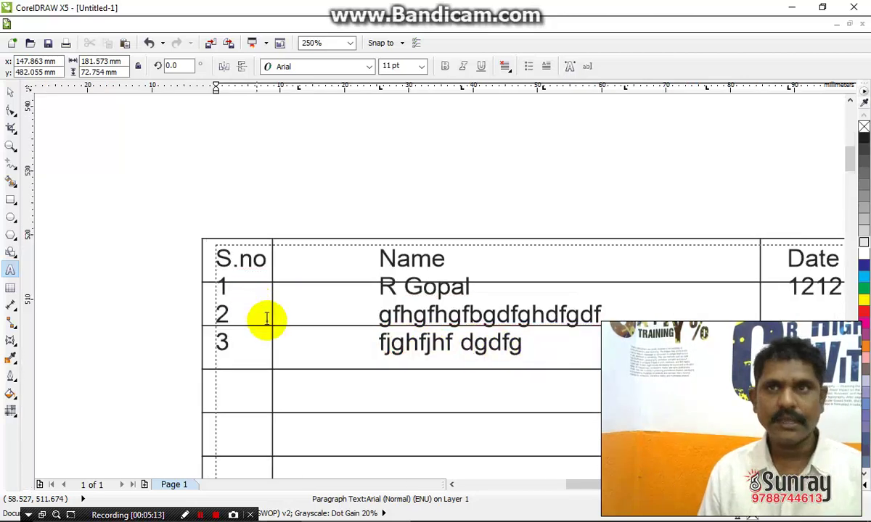
click(10, 91)
click(95, 112)
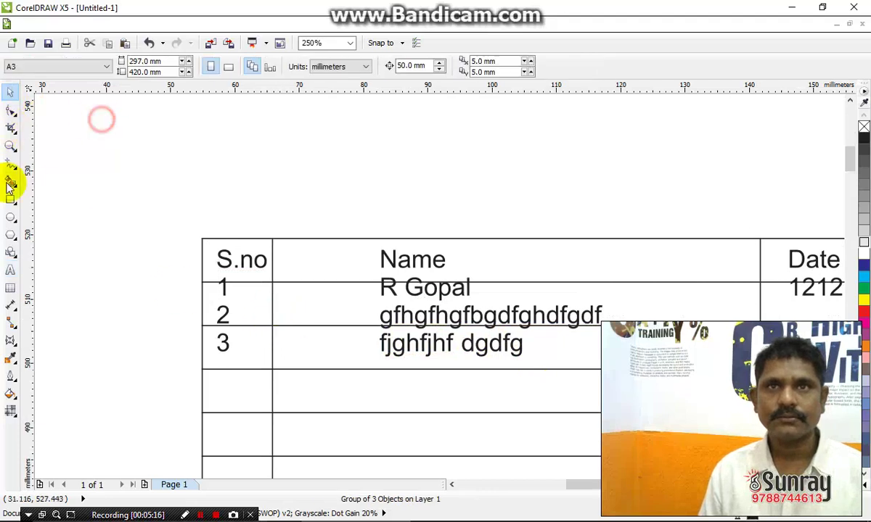
click(10, 270)
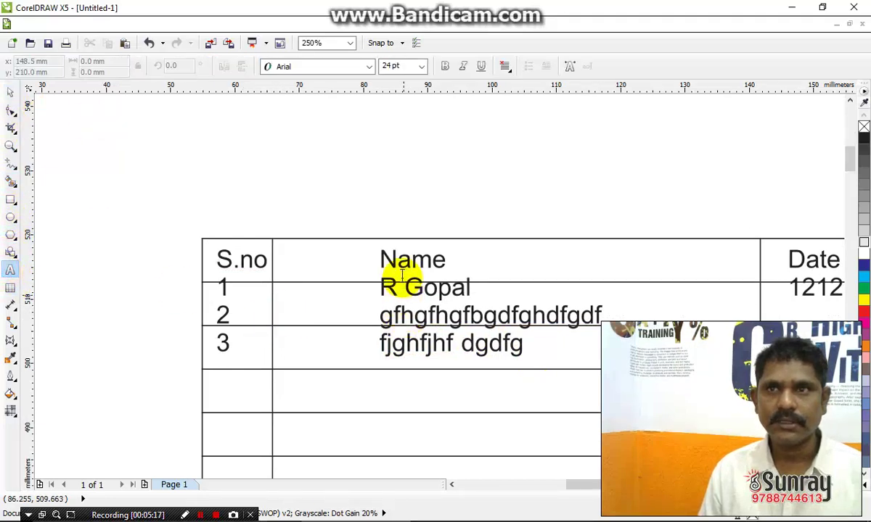
click(398, 262)
Step: Undo the conversion to curves so the table text is editable paragraph text again, and deselect it
key(ctrl+z)
key(ctrl+space)
click(127, 175)
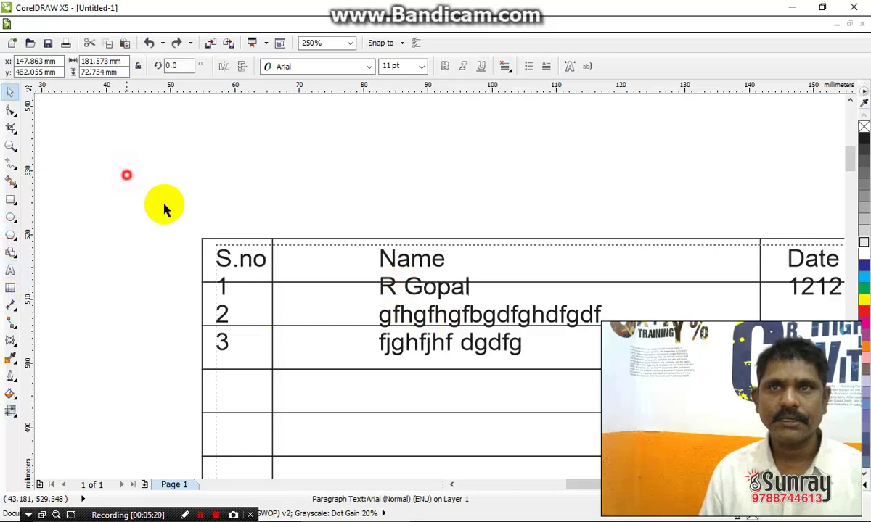
Step: Select all the paragraph text and change the tab stop of the Name column to a centre tab
click(252, 264)
double_click(252, 261)
drag(220, 256, 470, 351)
key(ctrl+a)
scroll(347, 315, down, 1)
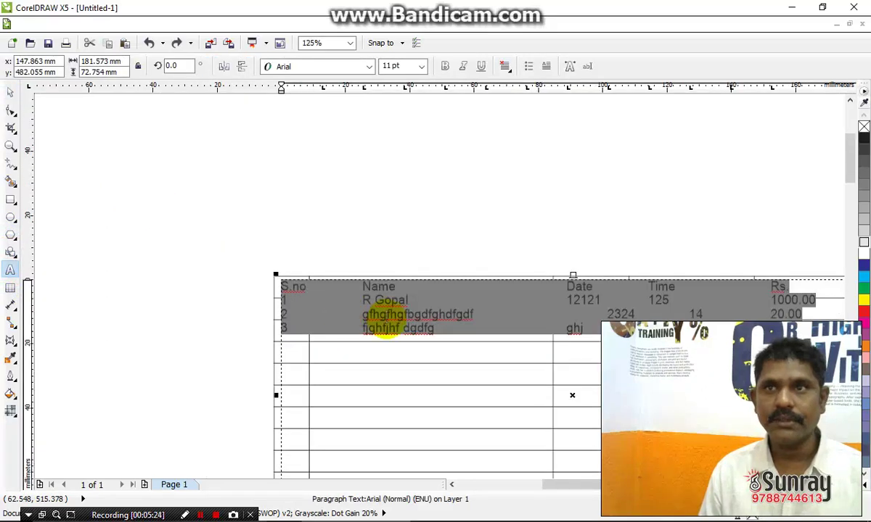
scroll(388, 321, up, 1)
scroll(338, 199, up, 2)
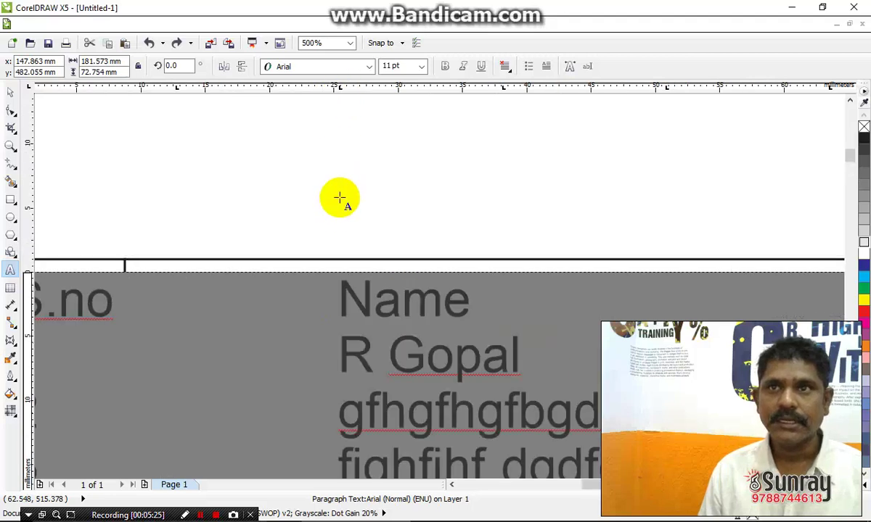
right_click(340, 89)
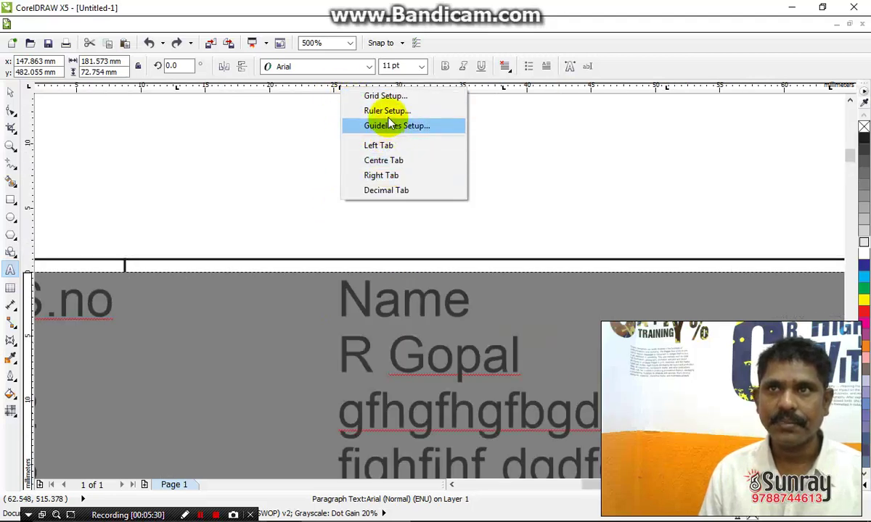
click(383, 160)
scroll(353, 153, down, 2)
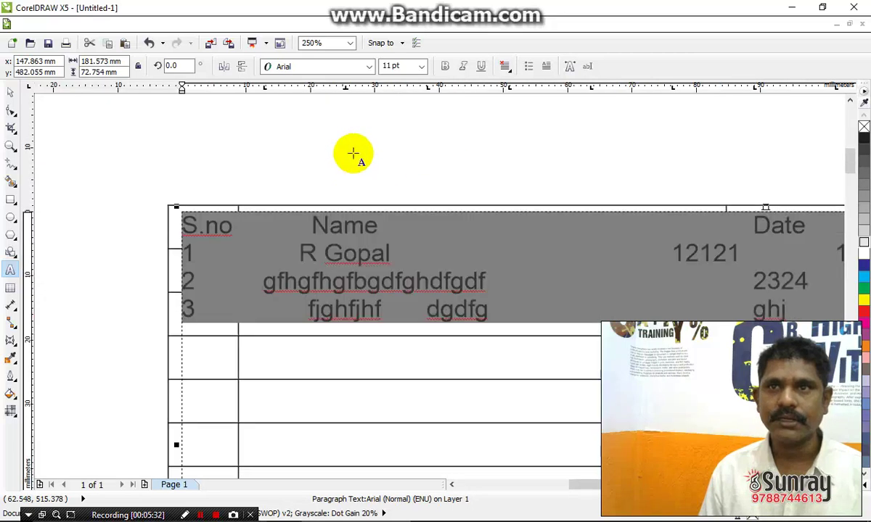
Step: Move the centre tab stop to about 41 mm on the ruler, near the middle of the Name column
mouse_move(346, 88)
mouse_down()
mouse_move(378, 93)
mouse_move(466, 165)
mouse_up()
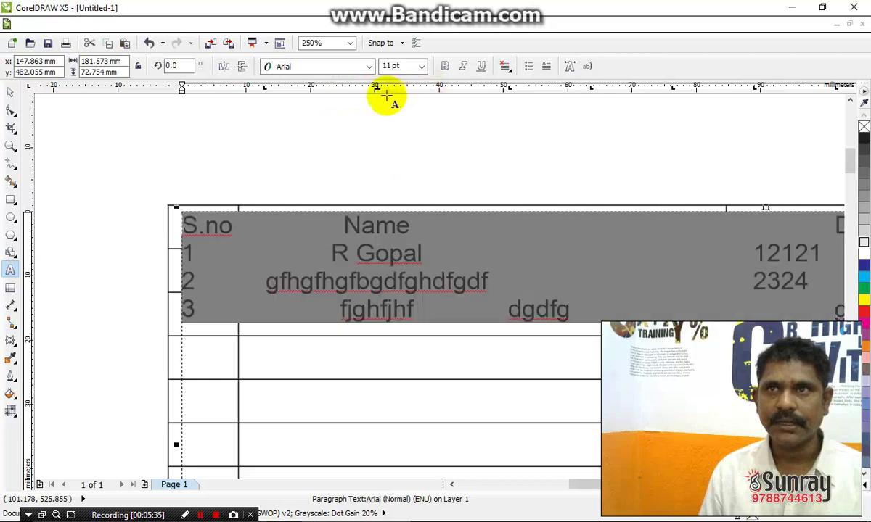
mouse_move(375, 88)
mouse_down()
mouse_move(449, 93)
mouse_move(443, 87)
mouse_up()
scroll(236, 206, down, 1)
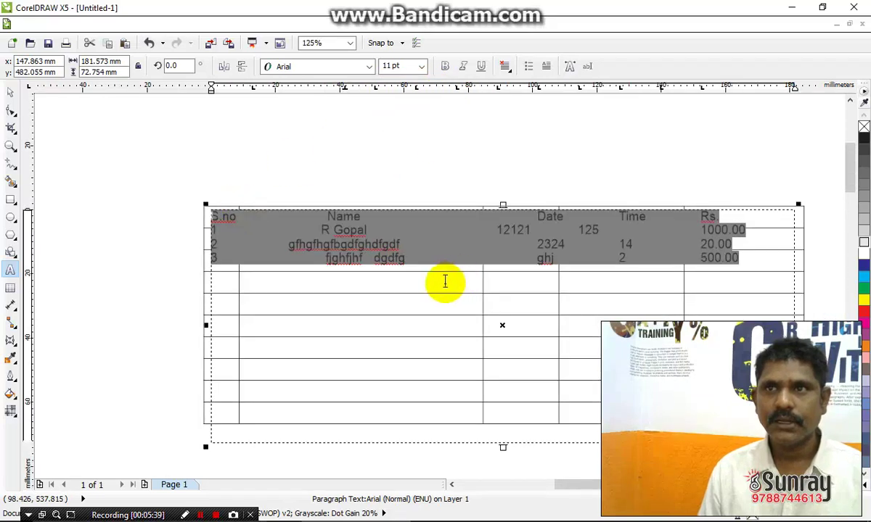
Step: Correct the tabs in lines 2 and 3 so that 2324 and dgdfg line up with 12121 in the Date column
click(376, 259)
key(Tab)
key(Tab)
key(Tab)
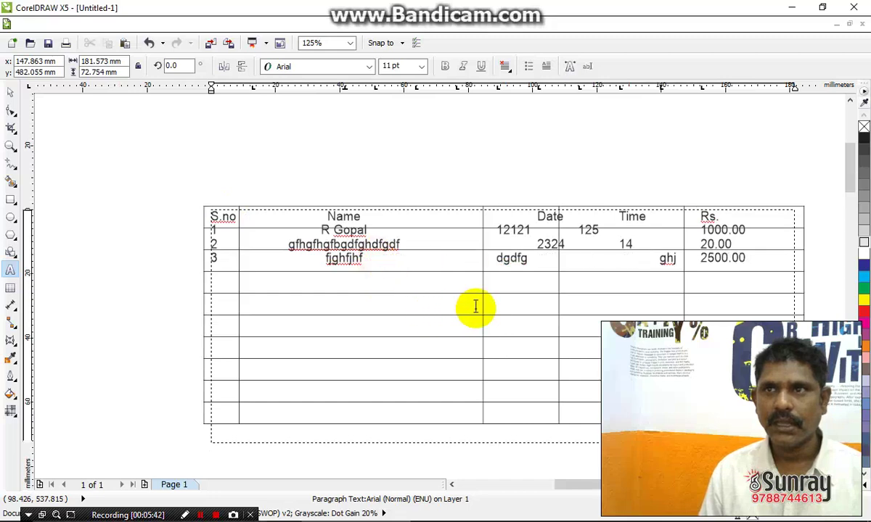
click(497, 229)
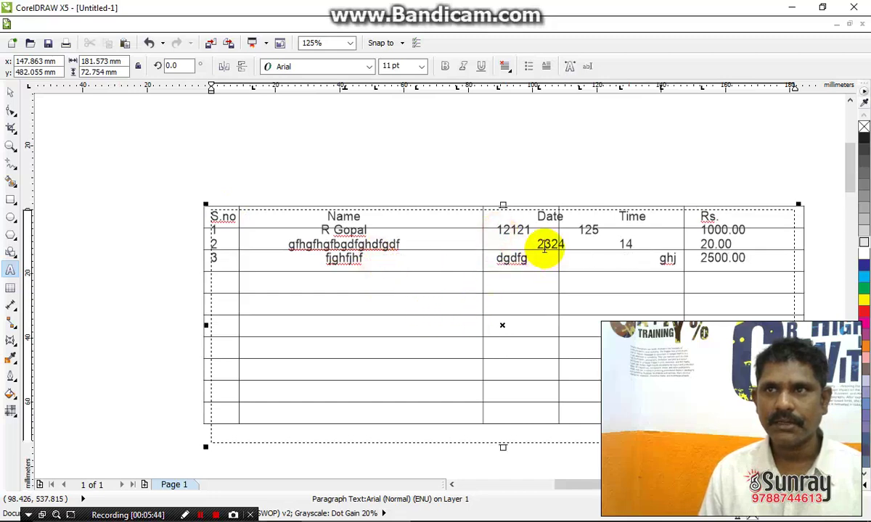
click(538, 245)
key(BackSpace)
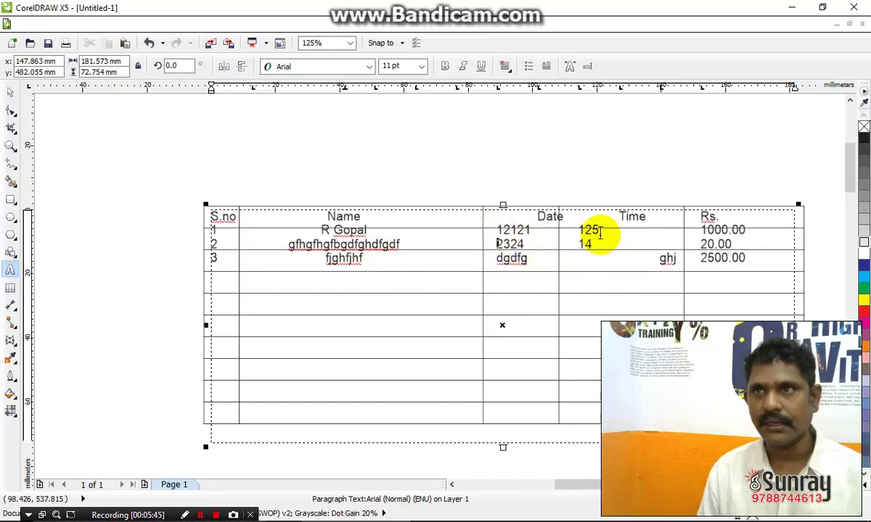
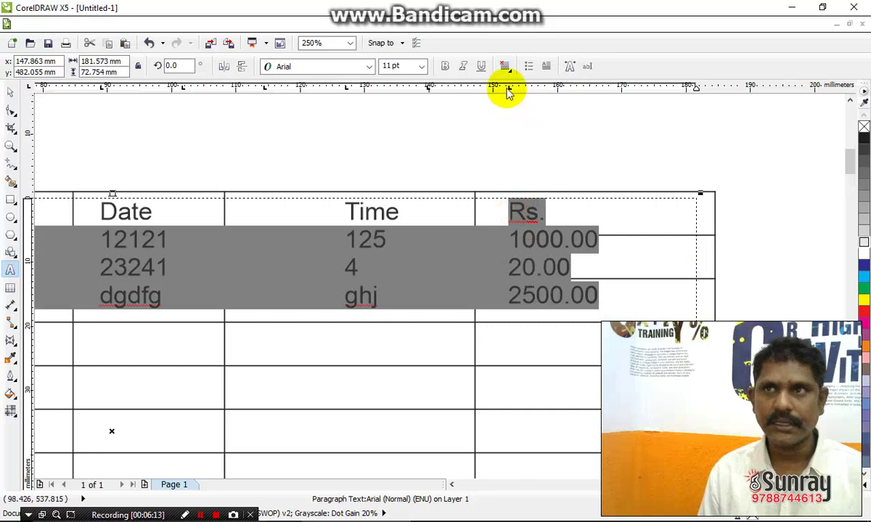
Step: Change the tab stop of the Rs. column to a right tab and move it to about 164 mm
right_click(510, 89)
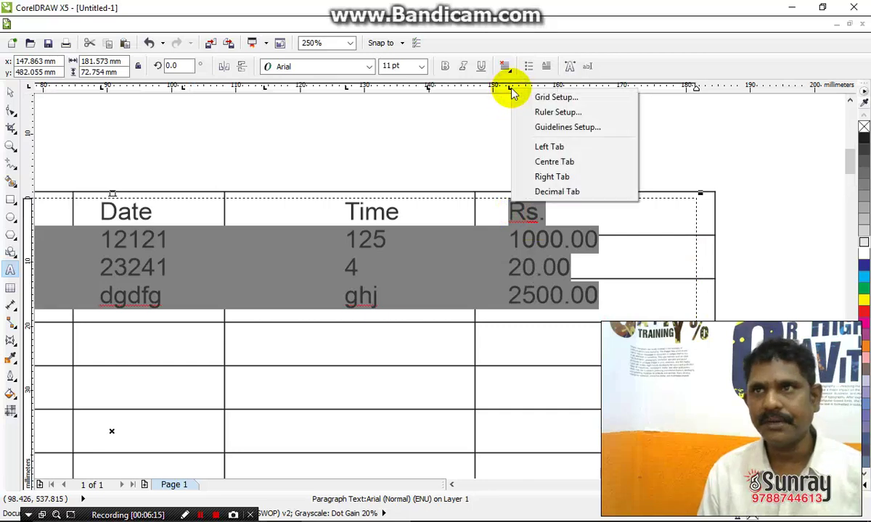
click(545, 176)
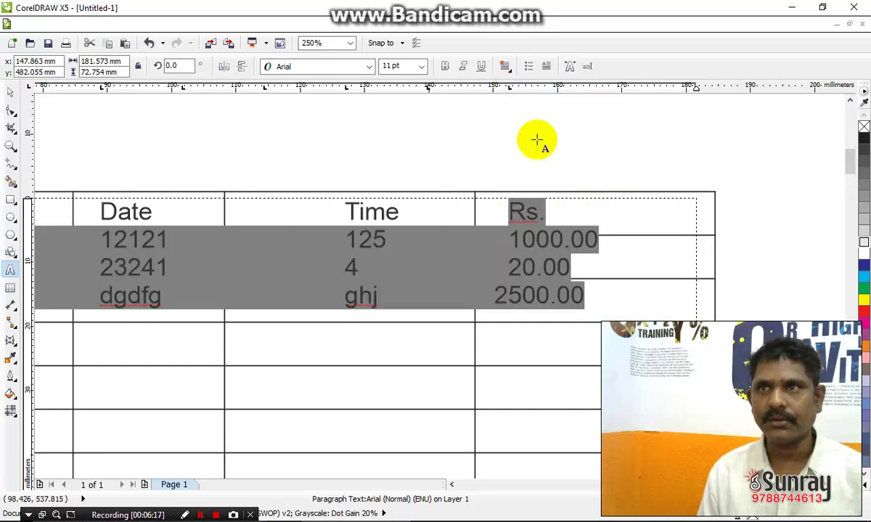
drag(510, 88, 591, 191)
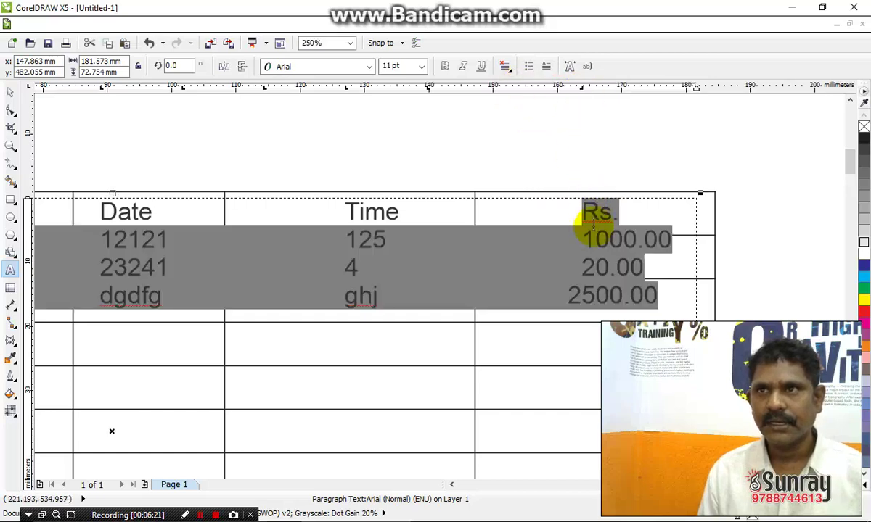
Step: Remove the surplus tabs before 1000.00 and 20.00 so both amounts align at the right tab stop
click(591, 220)
drag(580, 238, 464, 236)
key(Delete)
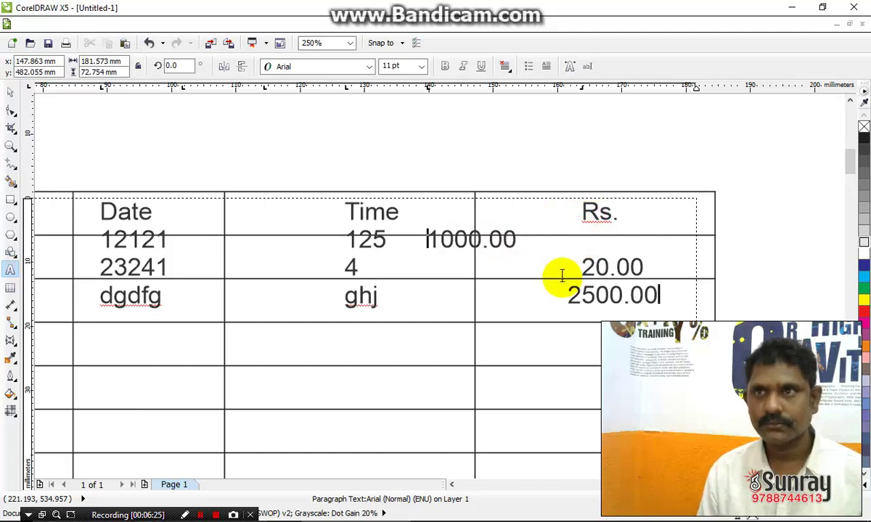
key(Tab)
click(584, 269)
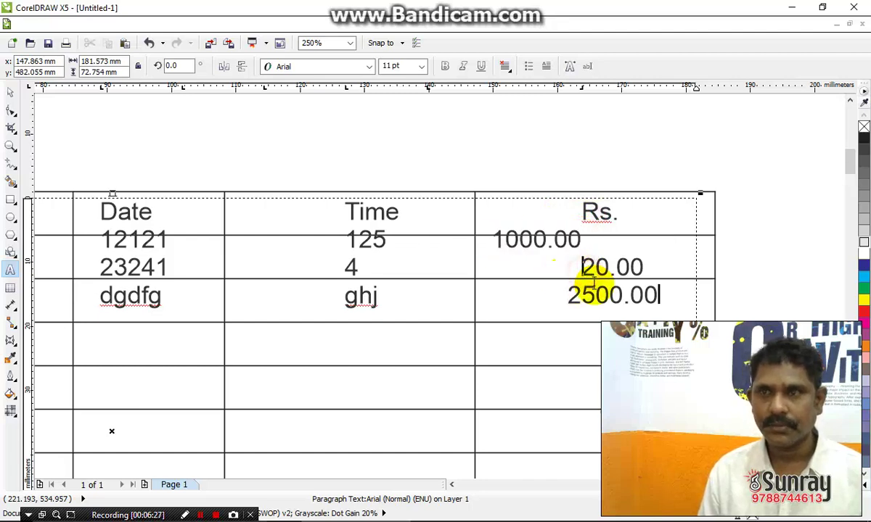
key(BackSpace)
Step: Change the amount in line 3 to 500.00 and align it and the Rs. heading at the right tab stop
click(570, 303)
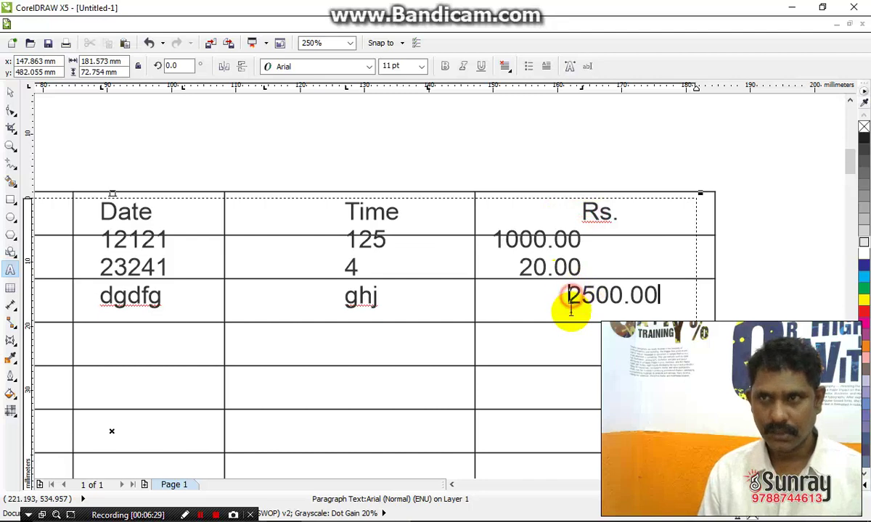
key(Tab)
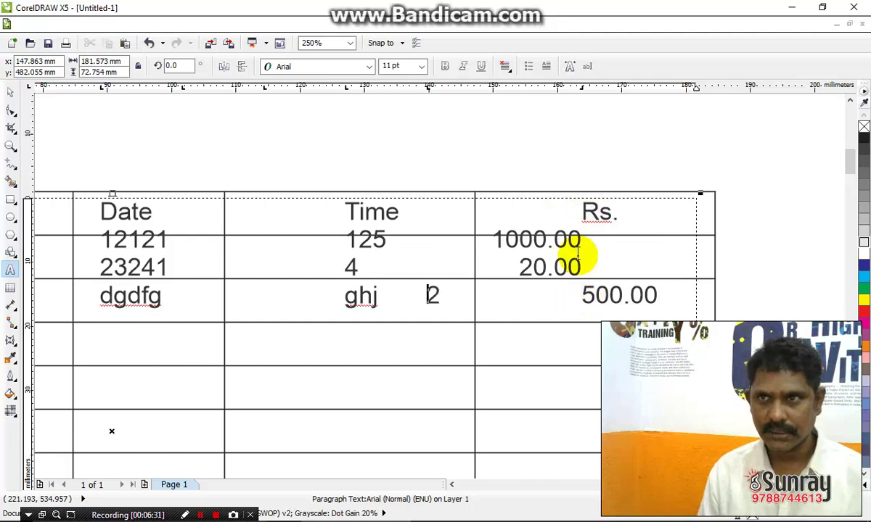
key(BackSpace)
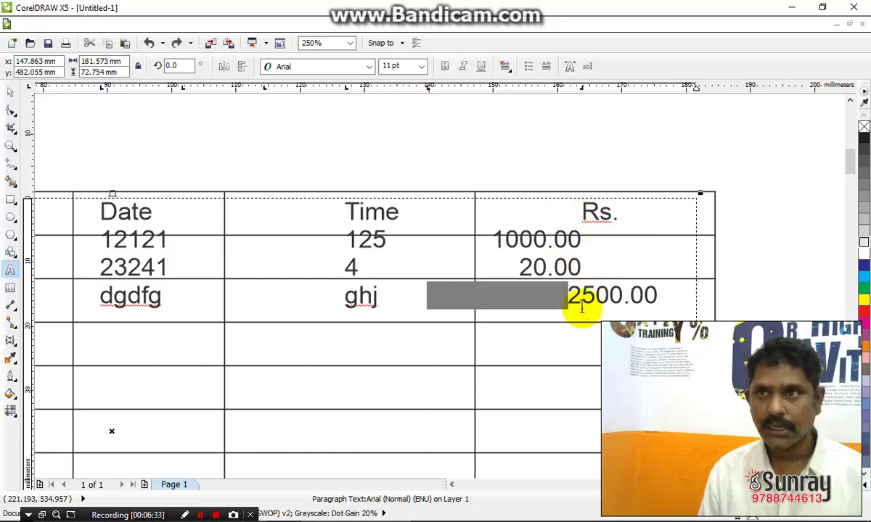
click(581, 296)
key(Delete)
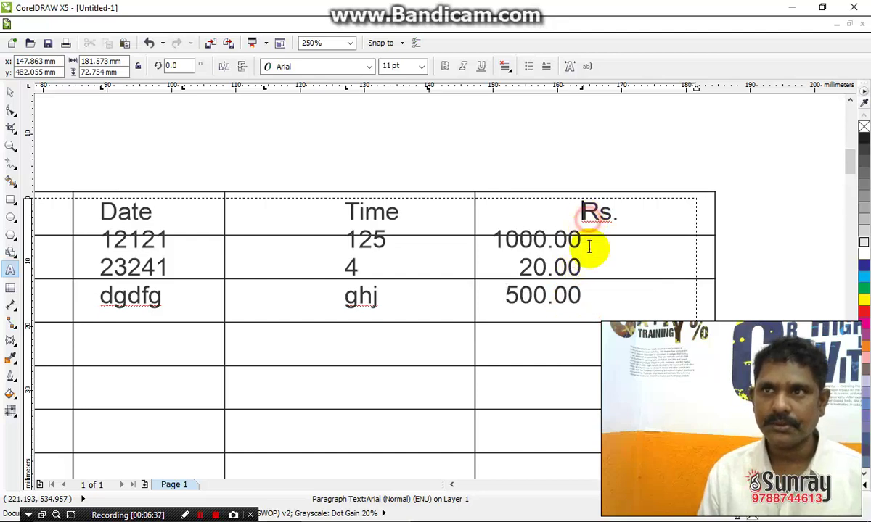
scroll(556, 269, up, 1)
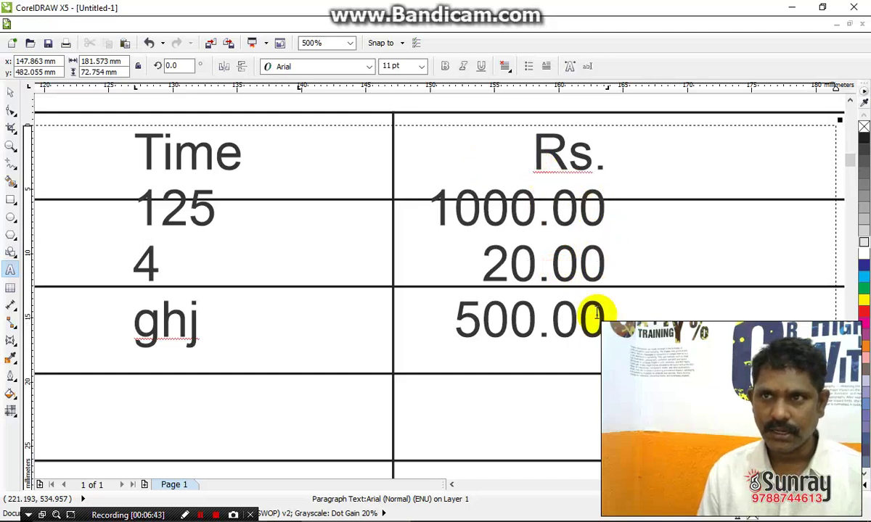
Step: Select part of the data lines and examine the alignment types available for one of their tab stops
scroll(591, 321, down, 1)
scroll(466, 302, down, 2)
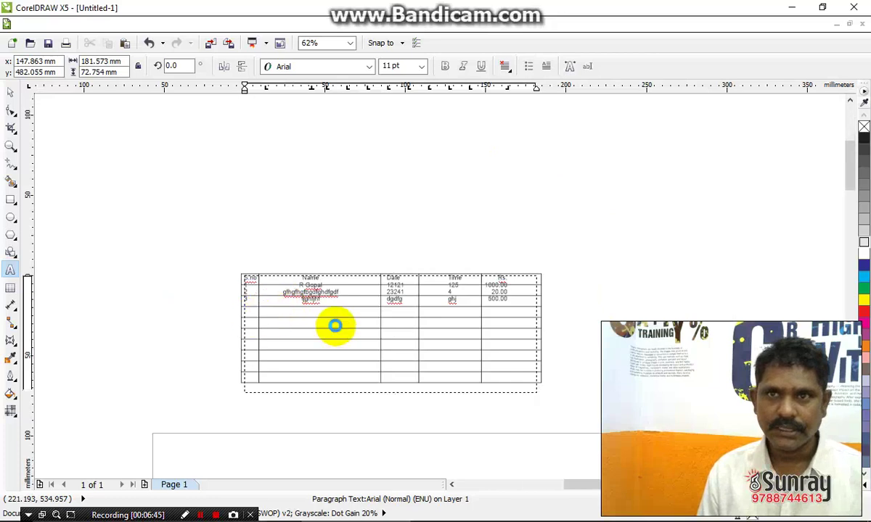
scroll(336, 326, up, 2)
drag(249, 161, 366, 240)
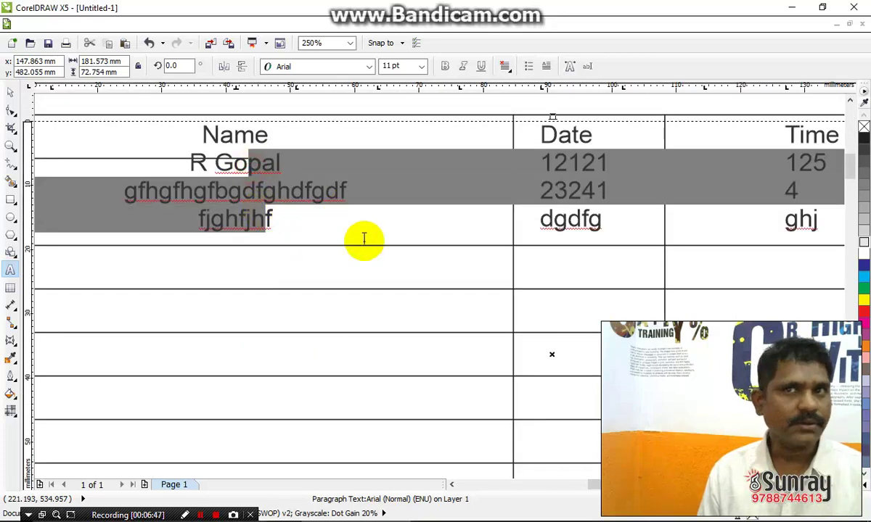
scroll(366, 238, down, 1)
click(339, 91)
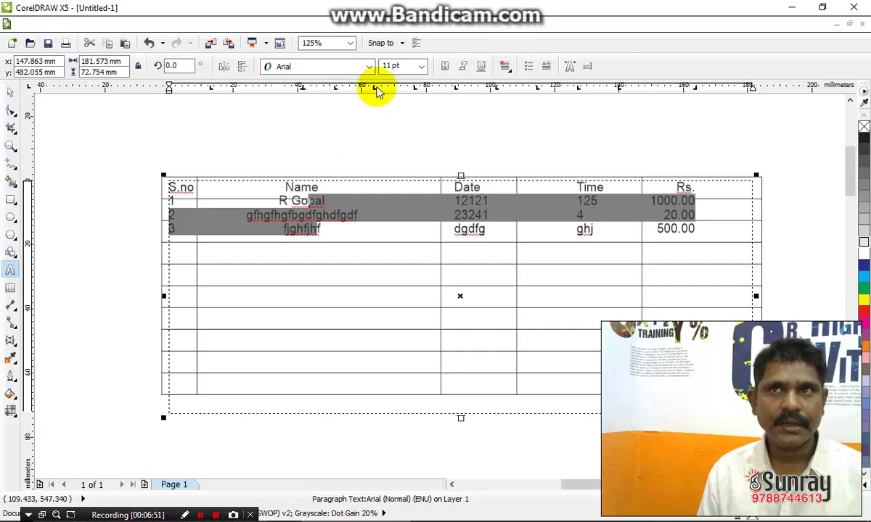
right_click(375, 90)
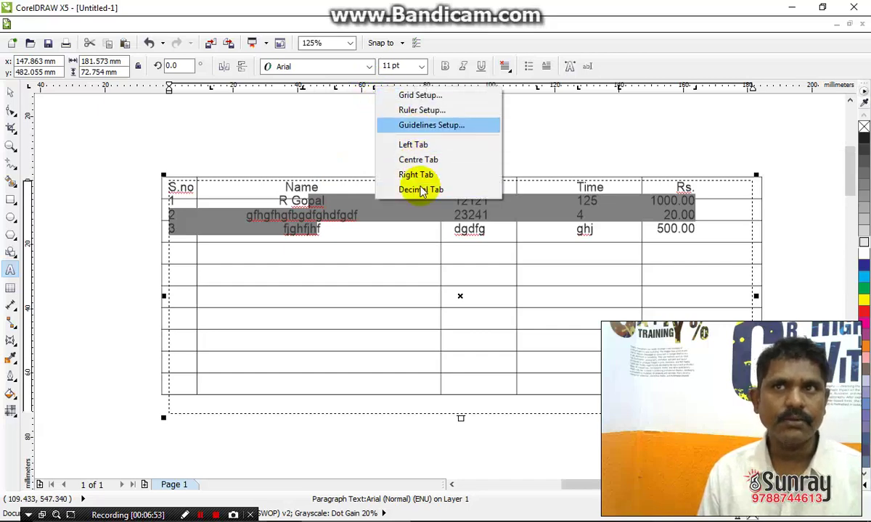
click(633, 64)
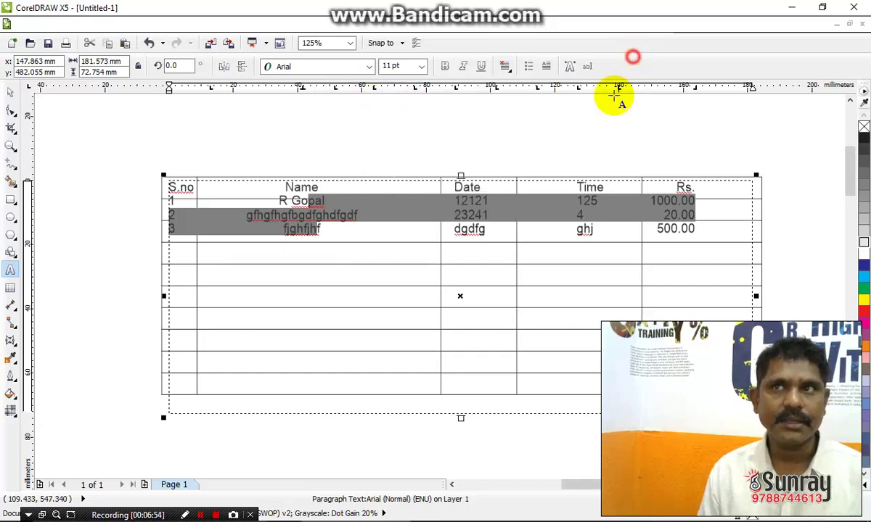
Step: Shorten the paragraph text frame to about 25.7 mm high
click(11, 92)
click(11, 109)
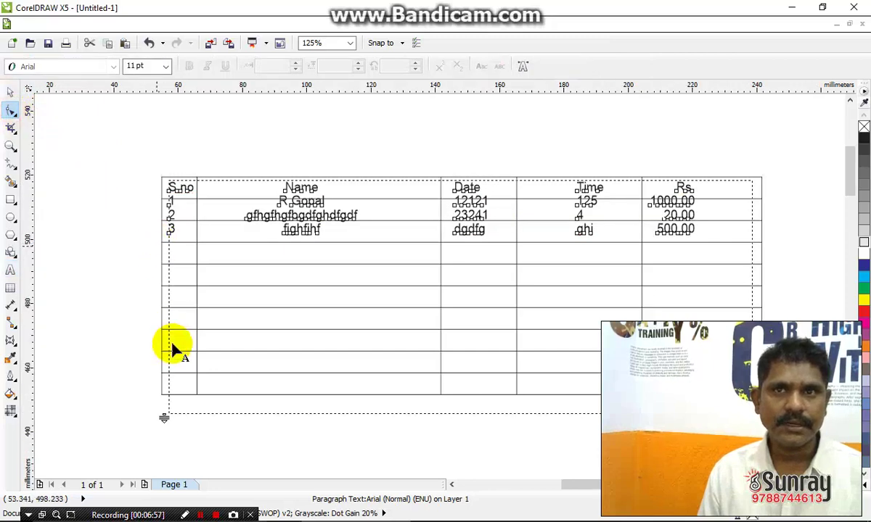
key(space)
drag(461, 418, 450, 267)
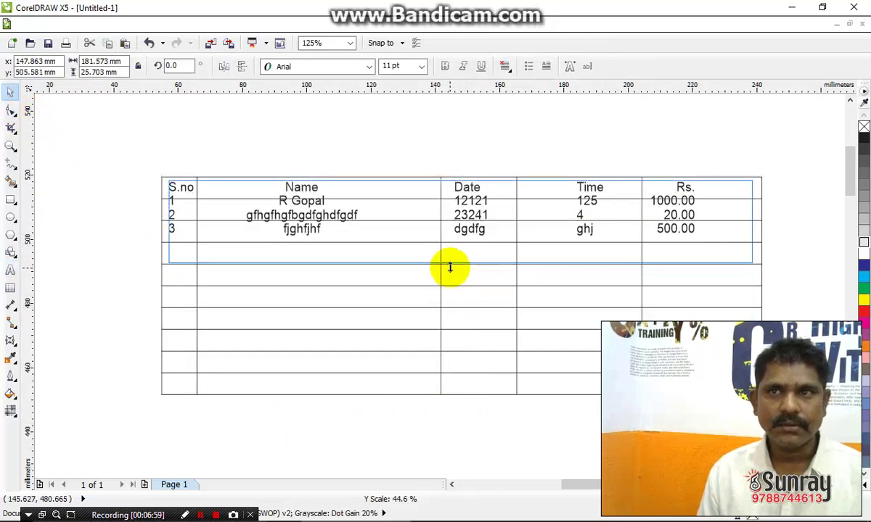
Step: Increase the line spacing with the Shape tool until each text line sits in its own table row, and deselect the text
click(11, 109)
drag(164, 267, 167, 313)
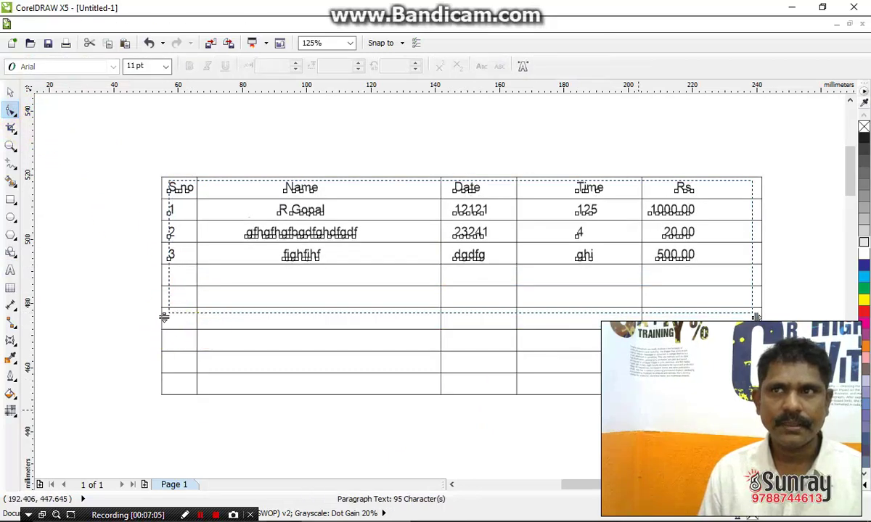
key(space)
click(781, 338)
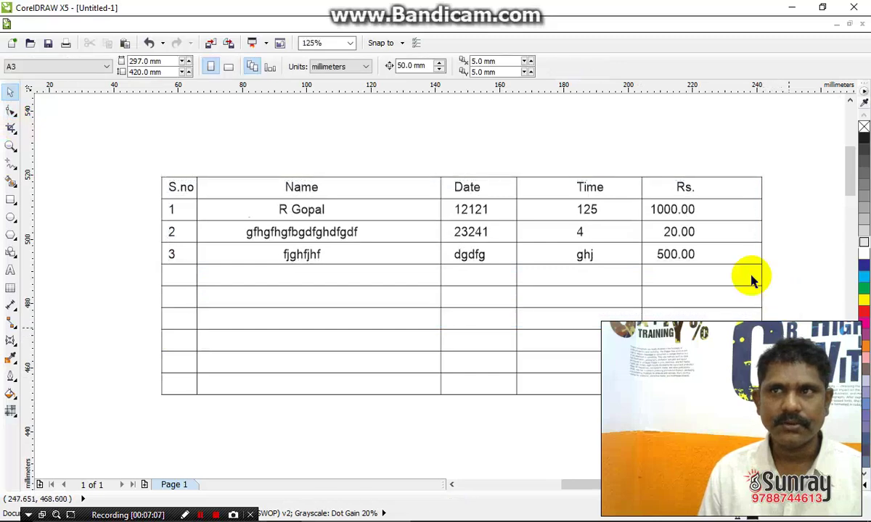
Step: Select all the paragraph text and move the right tab stop of the Rs. column to about 173 mm
click(678, 183)
double_click(682, 188)
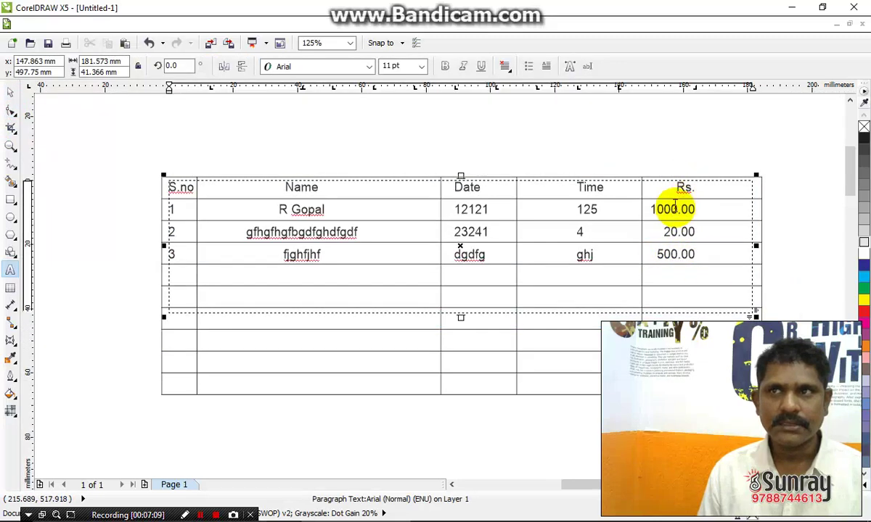
key(ctrl+a)
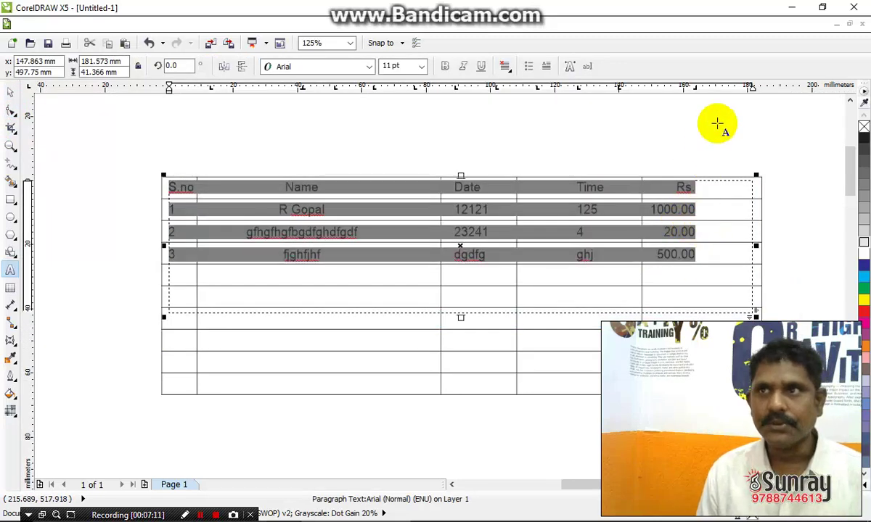
drag(696, 88, 726, 89)
Step: Select the Rs. heading and move its right tab stop back to about 168 mm, nearer the middle of its column
click(716, 186)
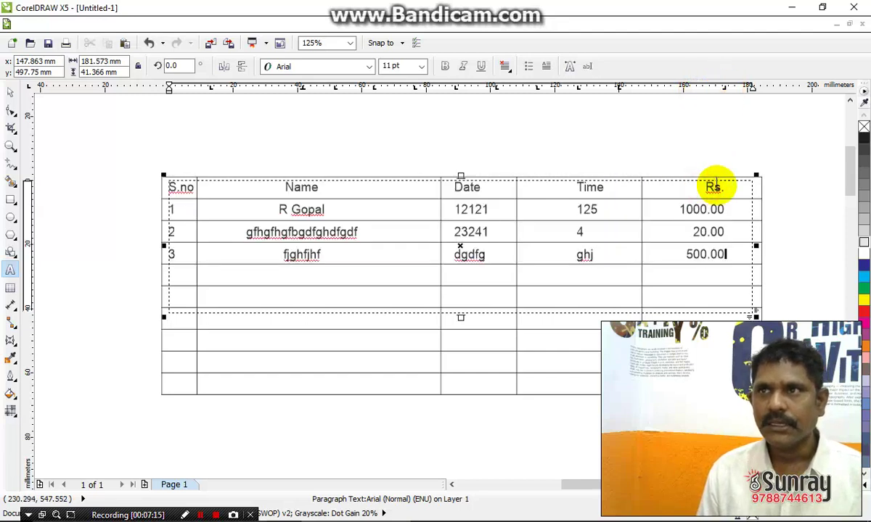
drag(724, 187, 705, 185)
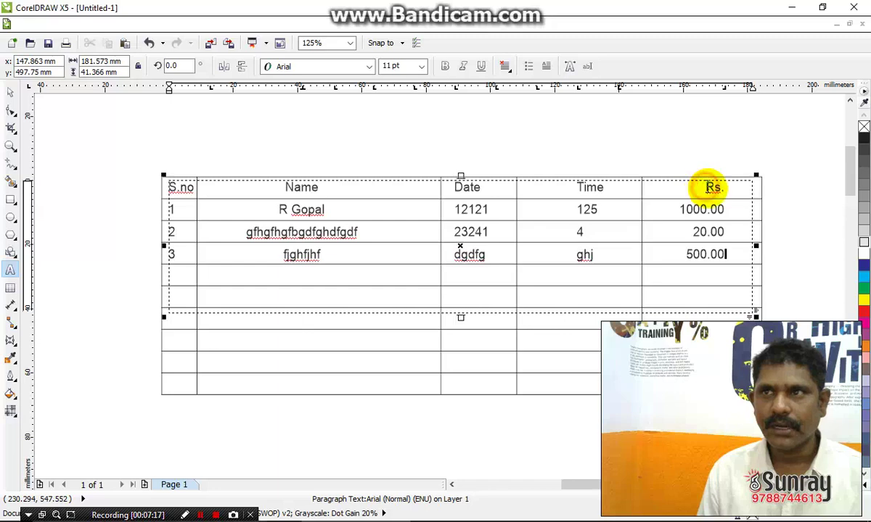
mouse_move(725, 90)
mouse_down()
mouse_move(703, 91)
mouse_move(711, 92)
mouse_up()
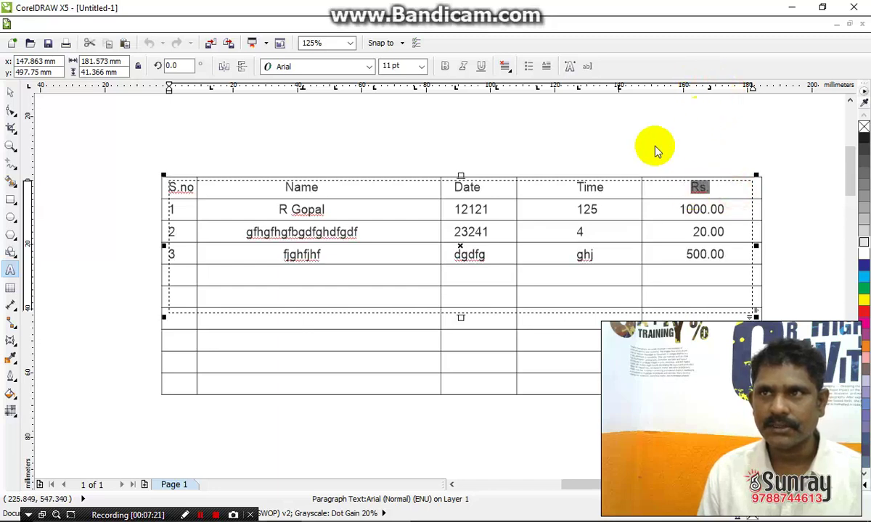
Step: Select only the Time heading, move its tab stop to about 122 mm, nearer the middle of its column, and deselect the text
drag(582, 189, 593, 254)
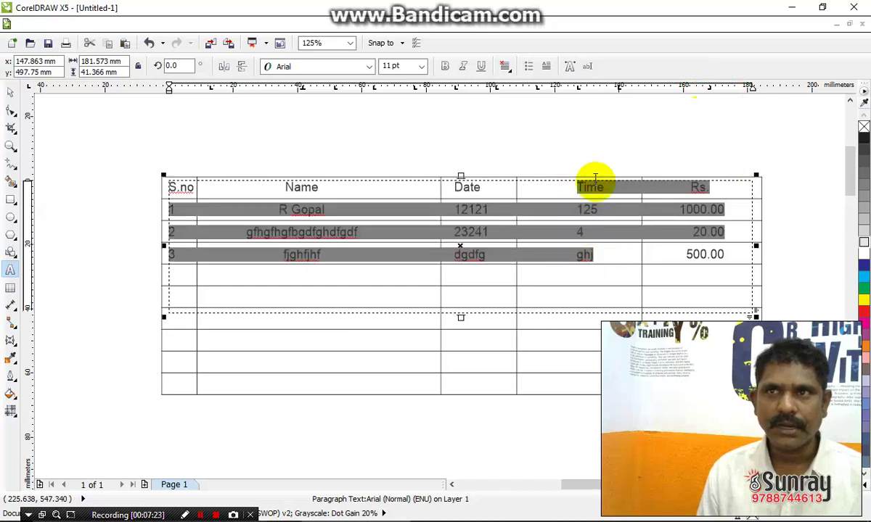
click(591, 208)
drag(577, 187, 605, 183)
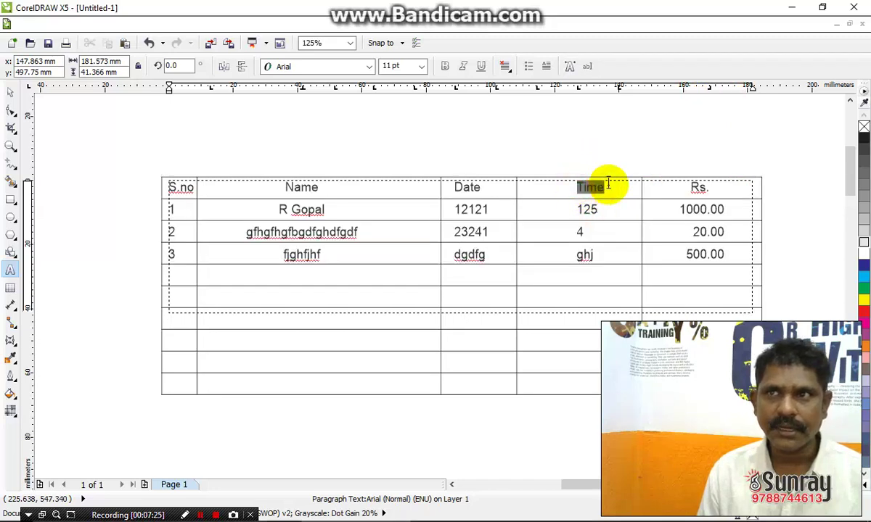
drag(578, 88, 562, 88)
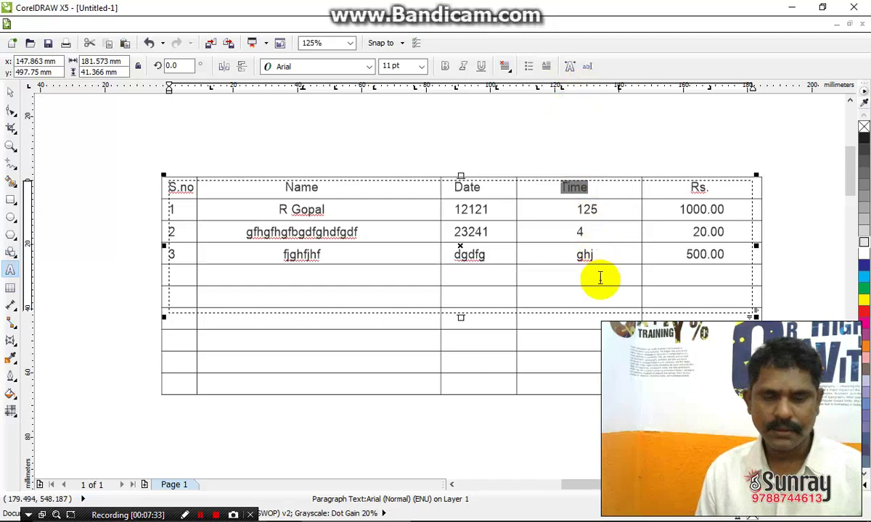
click(13, 93)
click(93, 305)
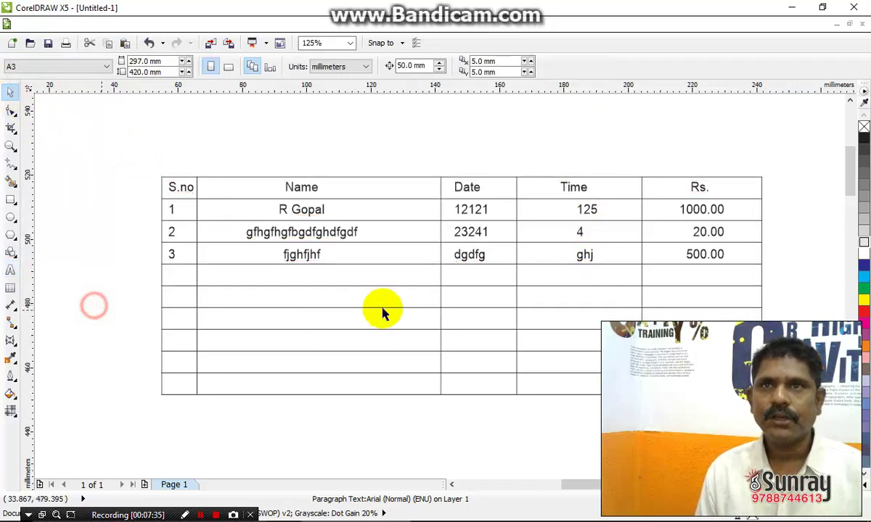
click(12, 271)
click(11, 91)
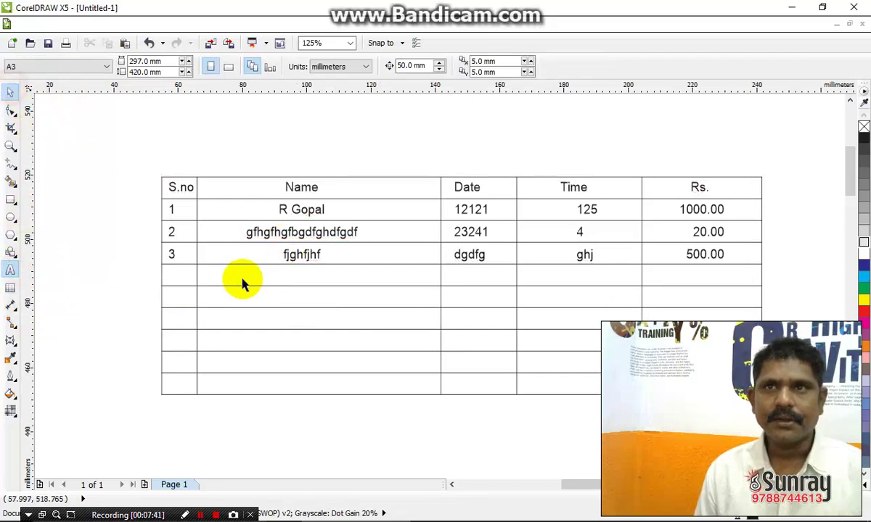
Step: Add a fourth row to the paragraph text with number 4, name gfhgfhgfhgfhgfhgf and amount 1000000.00, and deselect it
scroll(243, 281, down, 2)
scroll(559, 330, down, 2)
scroll(435, 301, up, 4)
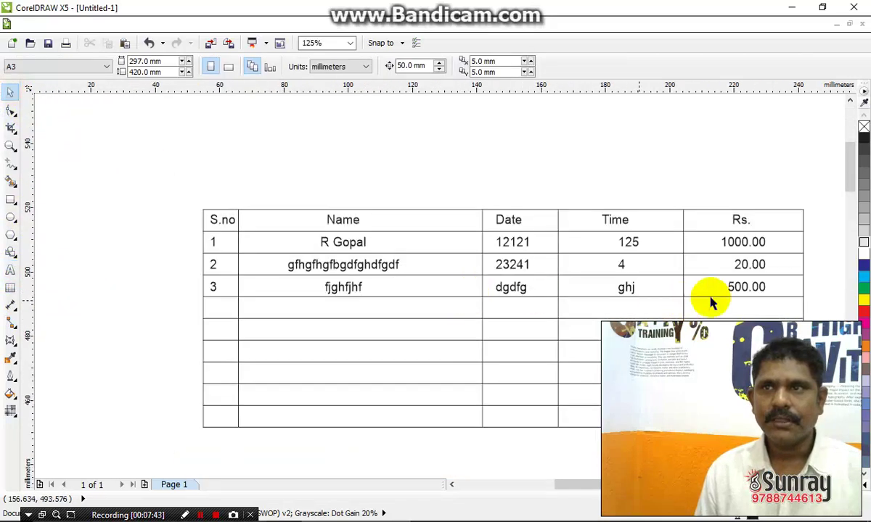
double_click(755, 290)
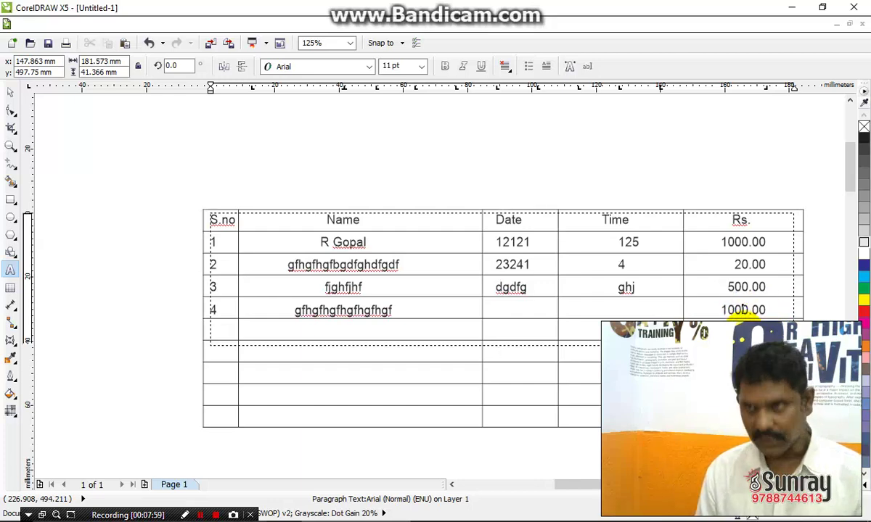
drag(764, 255, 758, 310)
click(10, 92)
click(340, 159)
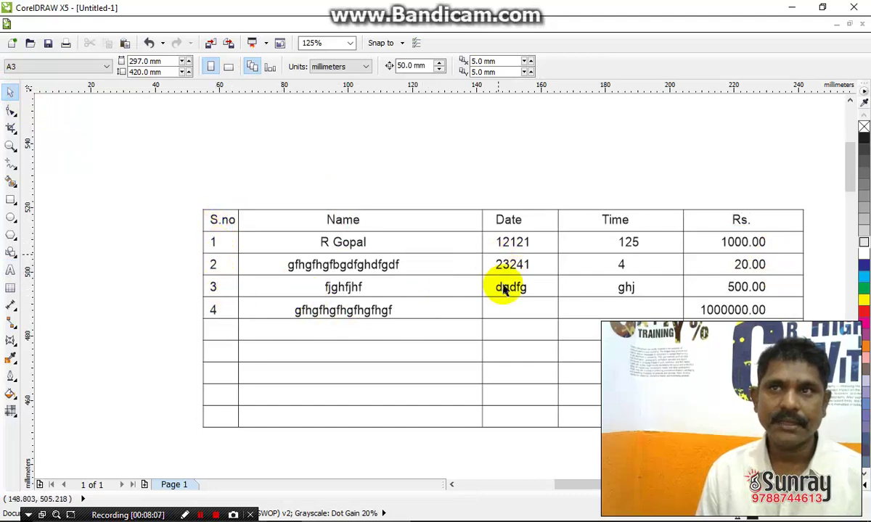
Step: Select the table together with its text, nudge both 150 mm down onto the red rectangle on the page, and deselect them
scroll(209, 305, down, 1)
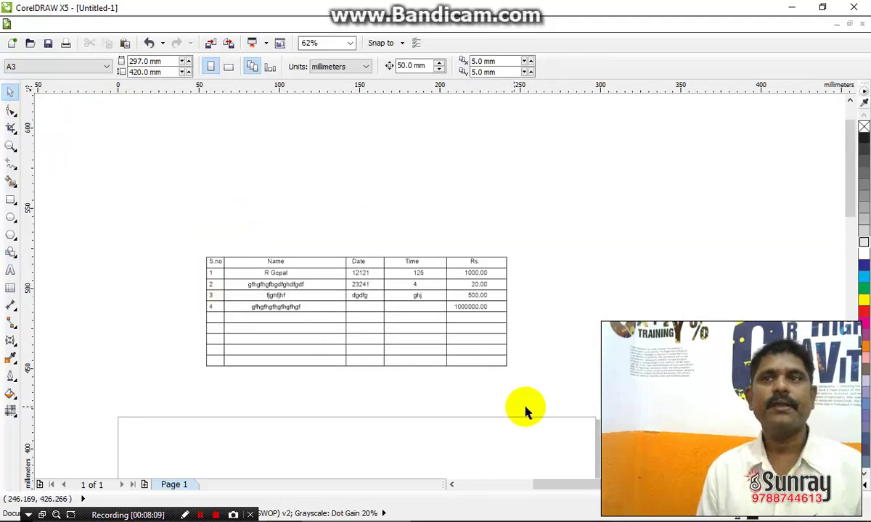
scroll(320, 227, down, 1)
drag(466, 325, 512, 334)
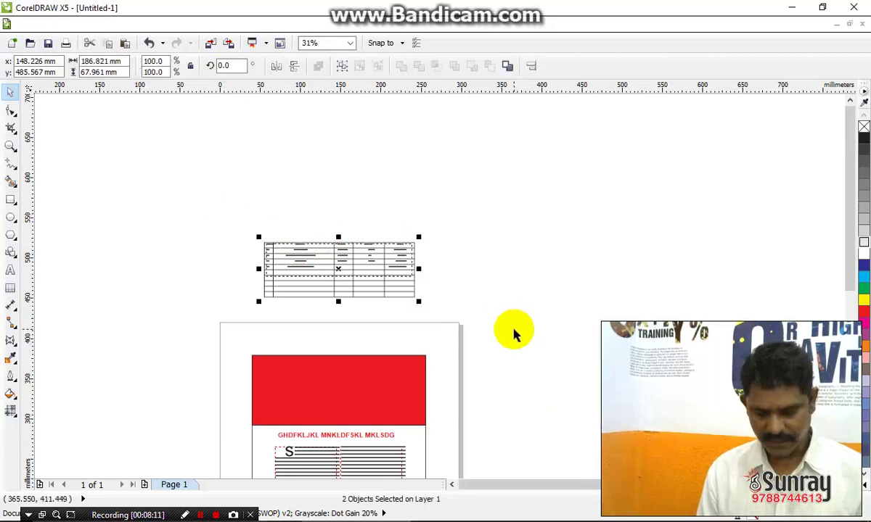
key(Down)
key(Down)
key(Down)
click(506, 386)
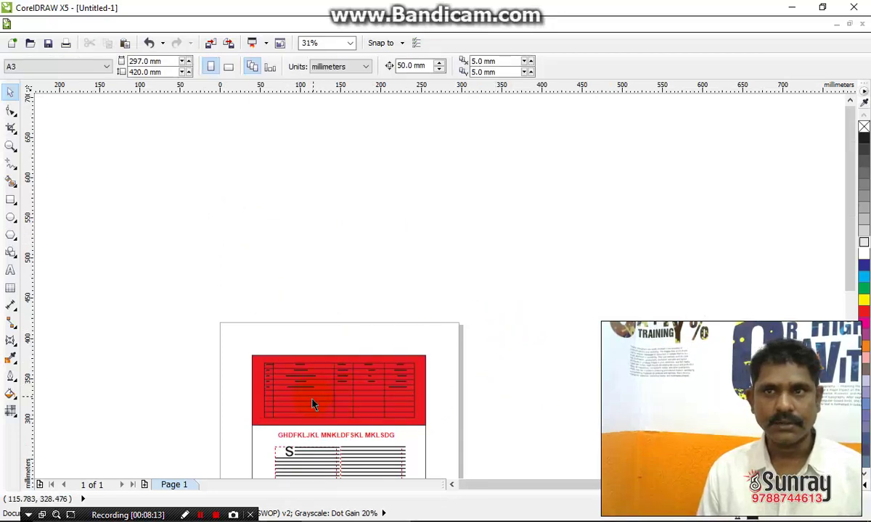
Step: Move the table grid 100 mm up off the red rectangle, then fill its header row pale blue and the other nine rows yellow
scroll(304, 399, up, 1)
click(314, 418)
drag(273, 342, 297, 197)
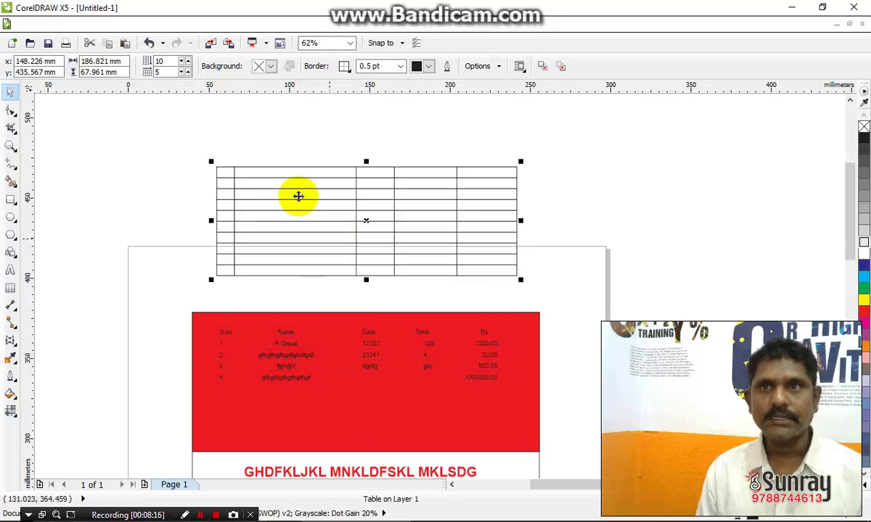
click(10, 110)
drag(221, 171, 472, 177)
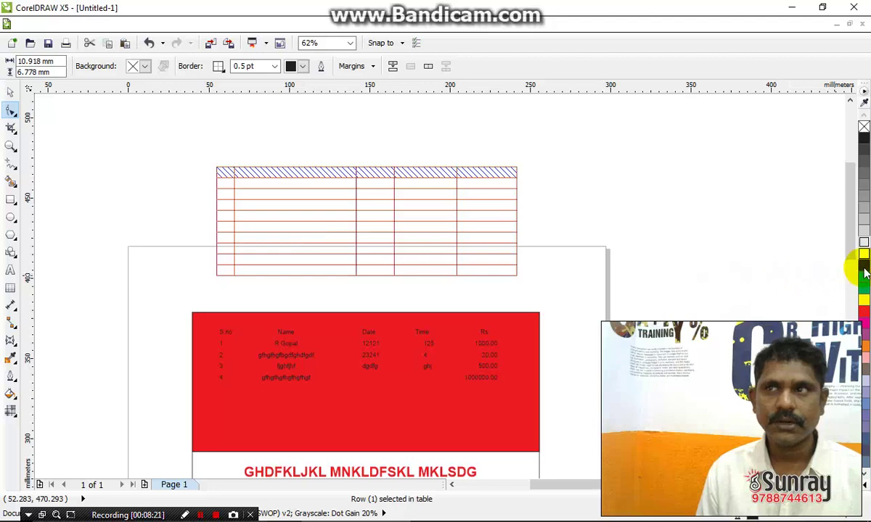
drag(227, 184, 497, 273)
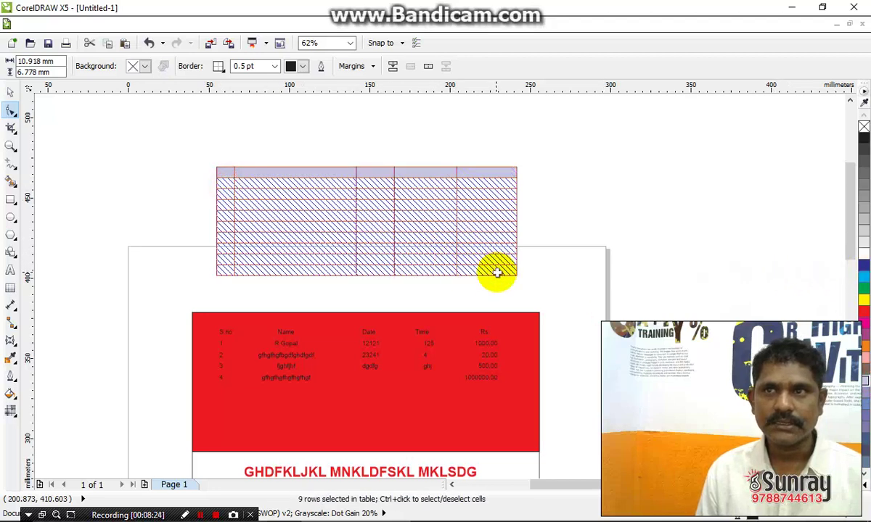
click(864, 300)
Step: Move the filled table 100 mm back down behind its text on the red rectangle and deselect it
click(10, 92)
click(122, 147)
drag(253, 194, 395, 353)
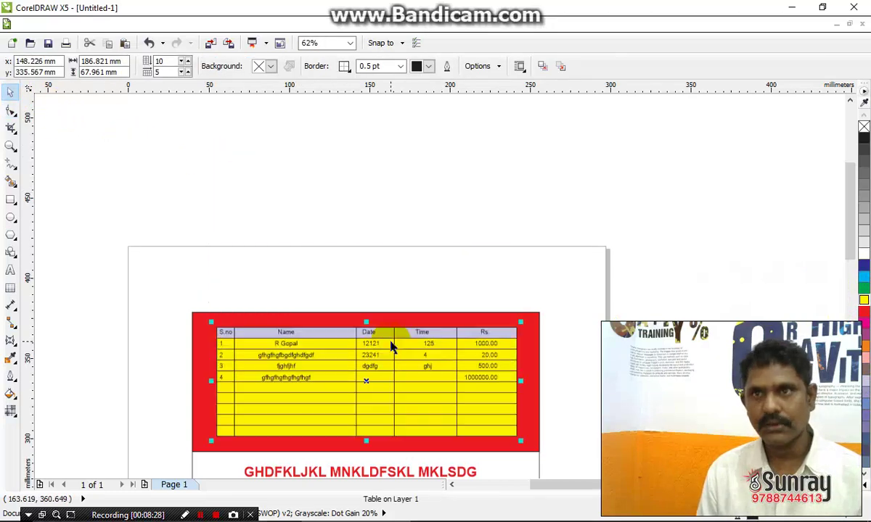
click(345, 198)
Step: Look over the page layout with the coloured table, the red heading and the two-column text
key(h)
drag(351, 260, 354, 138)
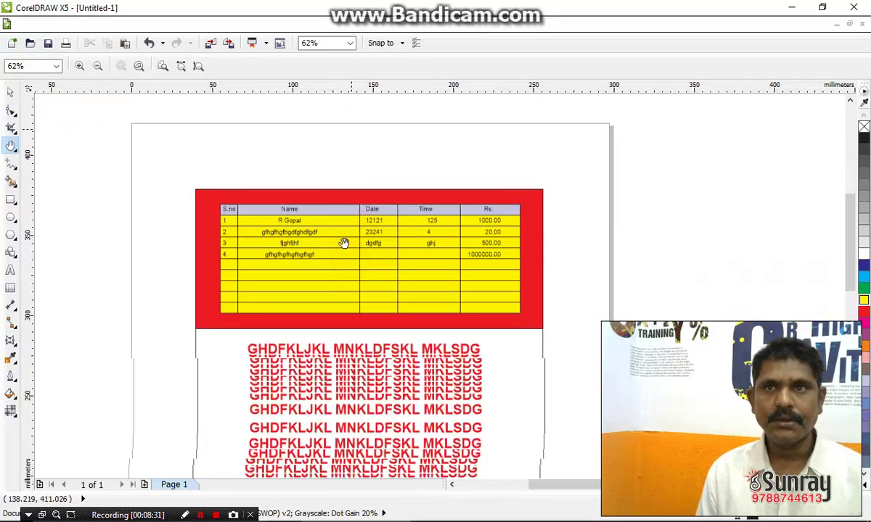
drag(355, 228, 334, 132)
drag(335, 256, 315, 360)
right_click(299, 320)
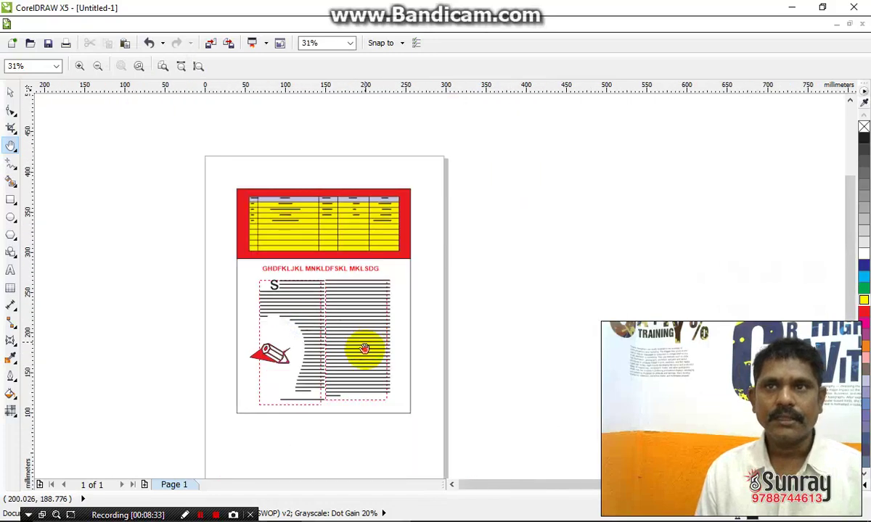
drag(364, 341, 364, 358)
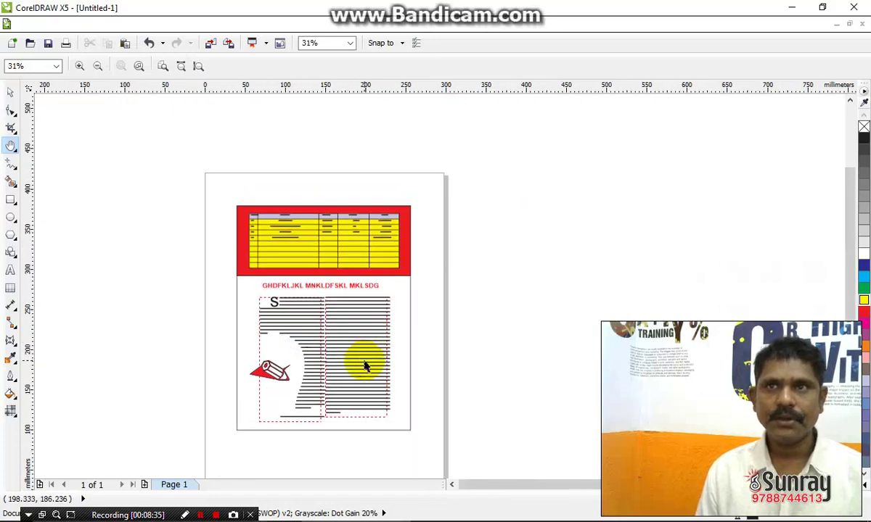
key(space)
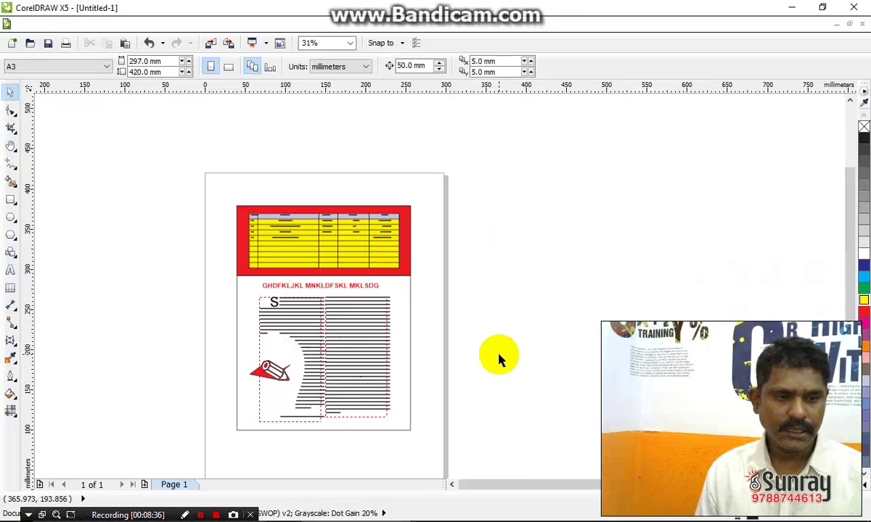
Step: Check the heading, body text, pencil drawing and table individually, select all the page's objects together, and clear the selection
click(304, 323)
click(347, 286)
click(448, 289)
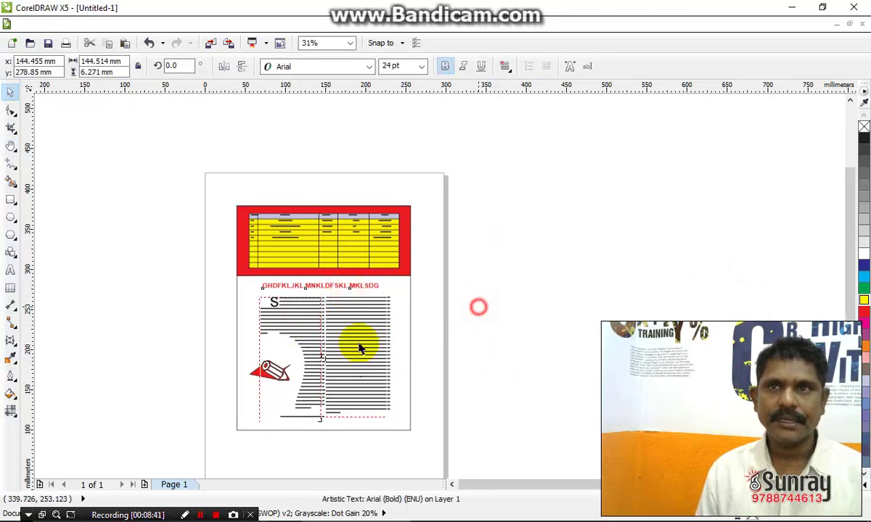
click(267, 366)
click(317, 258)
click(511, 307)
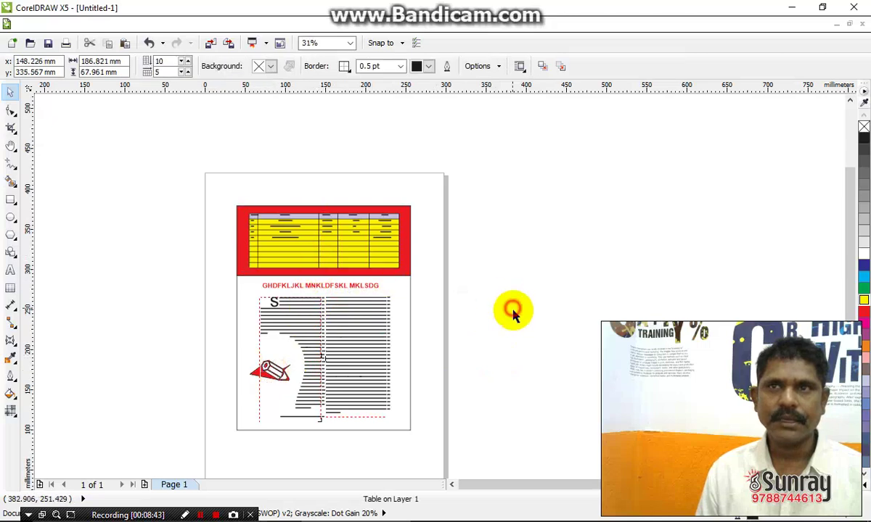
drag(217, 190, 482, 457)
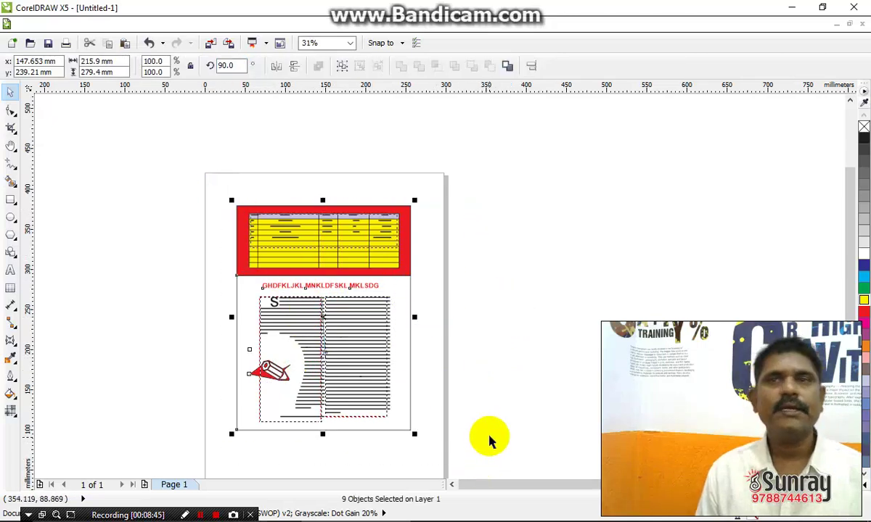
click(449, 370)
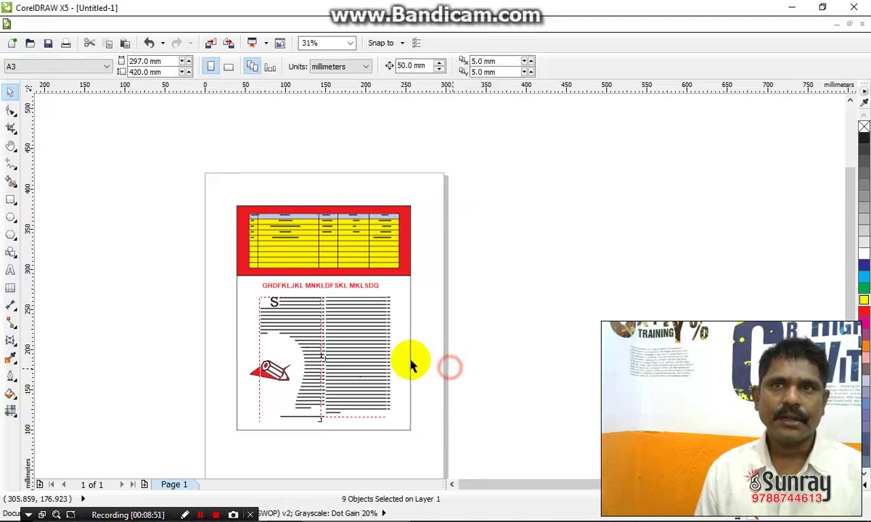
Step: Select the red heading, the table's text and the body text together as one multiple selection, then clear it
click(329, 286)
shift+click(295, 231)
shift+click(304, 305)
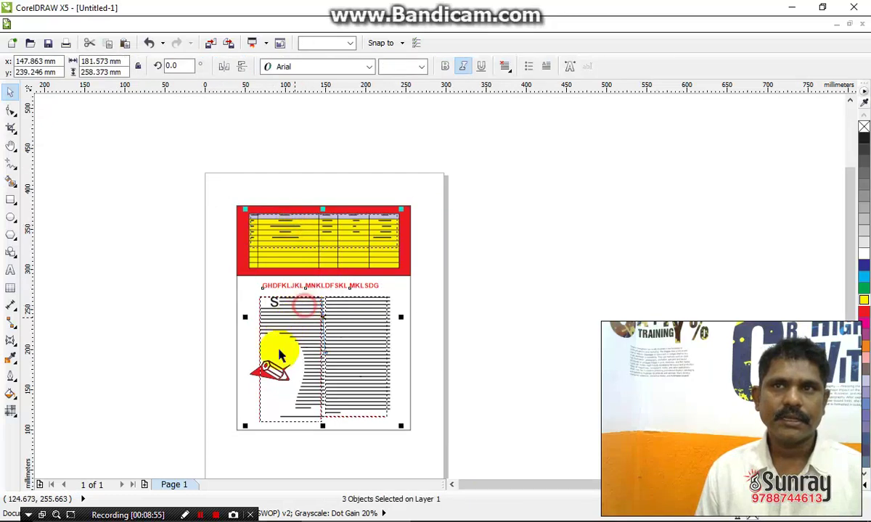
click(522, 383)
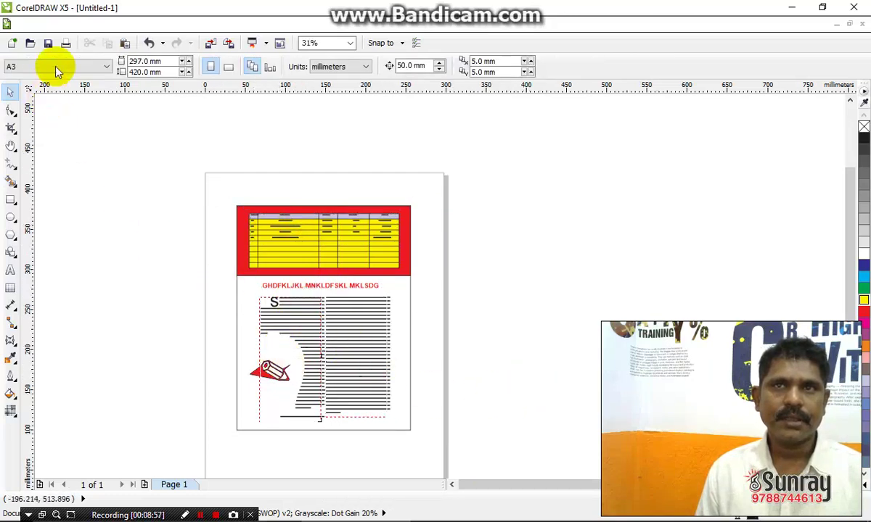
Step: Select all text objects in the document with Select All Text, then deselect them
click(58, 24)
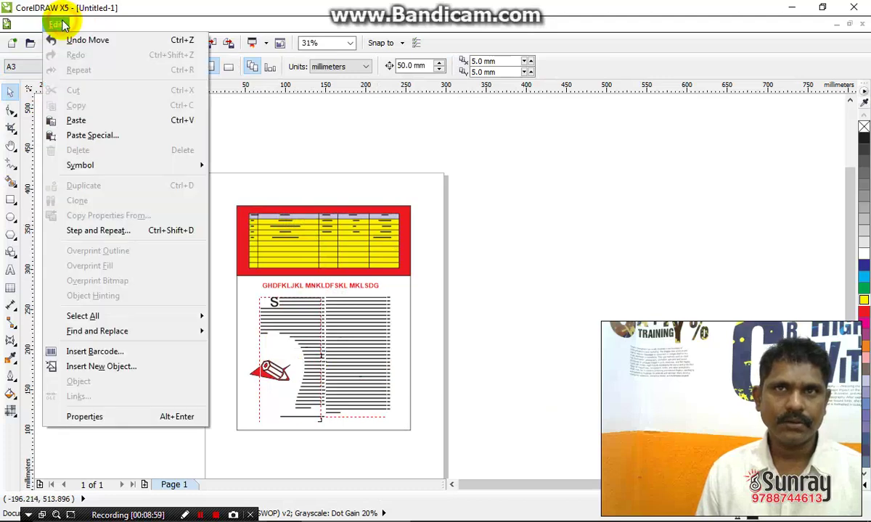
mouse_move(101, 317)
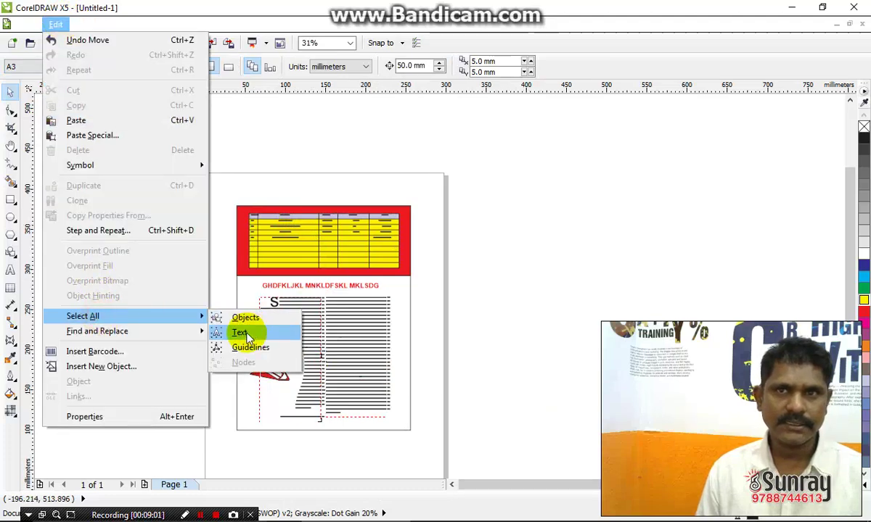
click(240, 331)
click(534, 295)
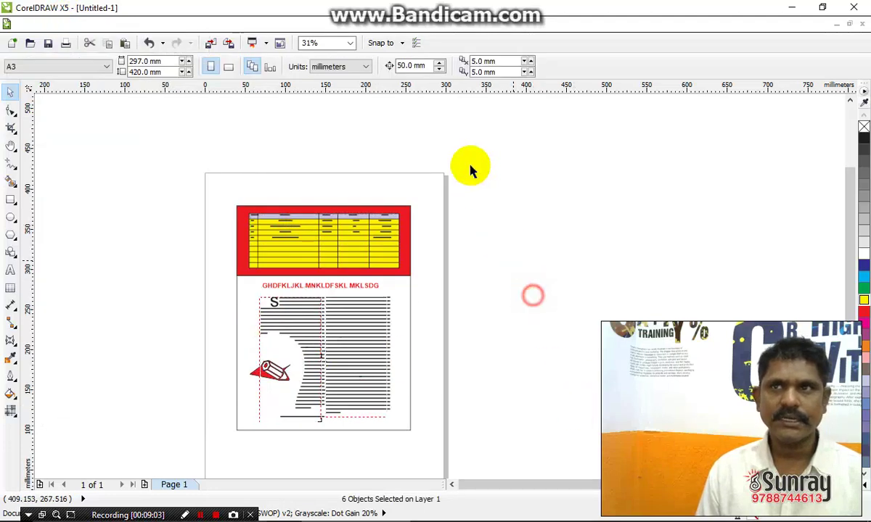
Step: Delete the stray text object beside the page and select all remaining text in the document
drag(462, 152, 672, 432)
key(Delete)
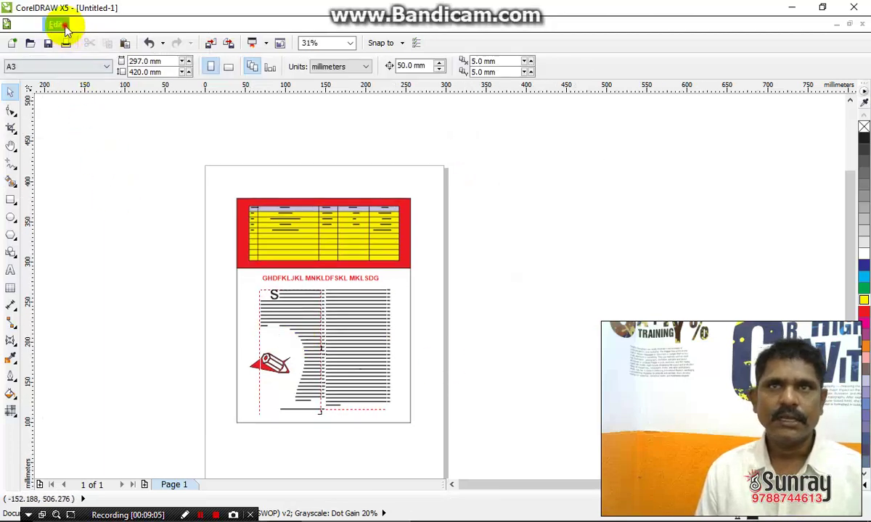
click(56, 24)
click(114, 322)
click(229, 332)
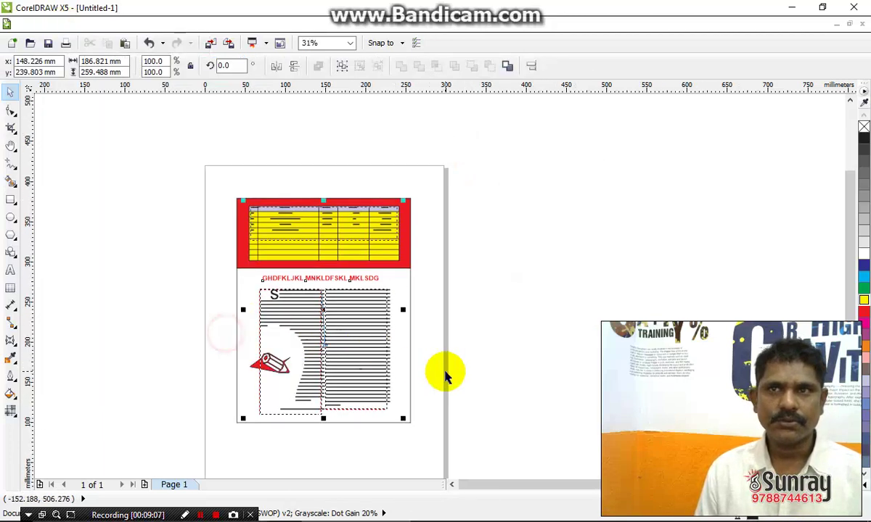
Step: Try moving the selected text about 315 mm to the right, off the page, and undo the move
drag(592, 334, 589, 347)
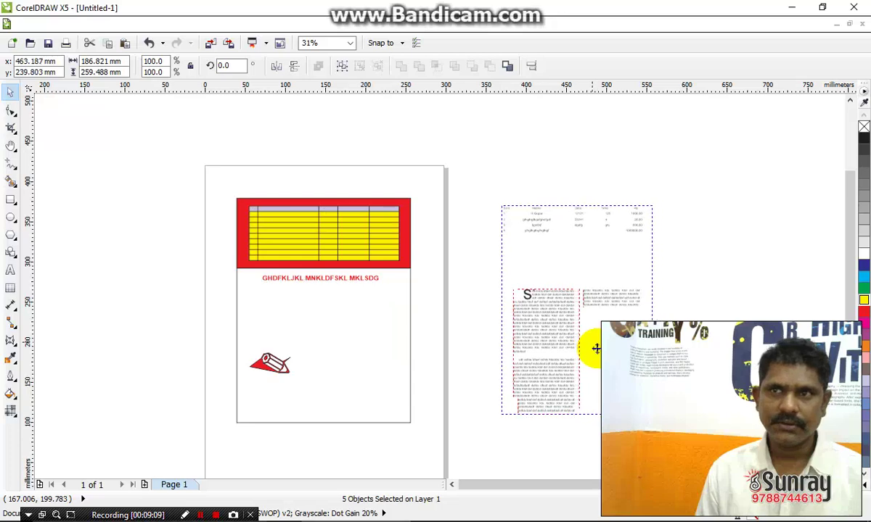
key(ctrl+z)
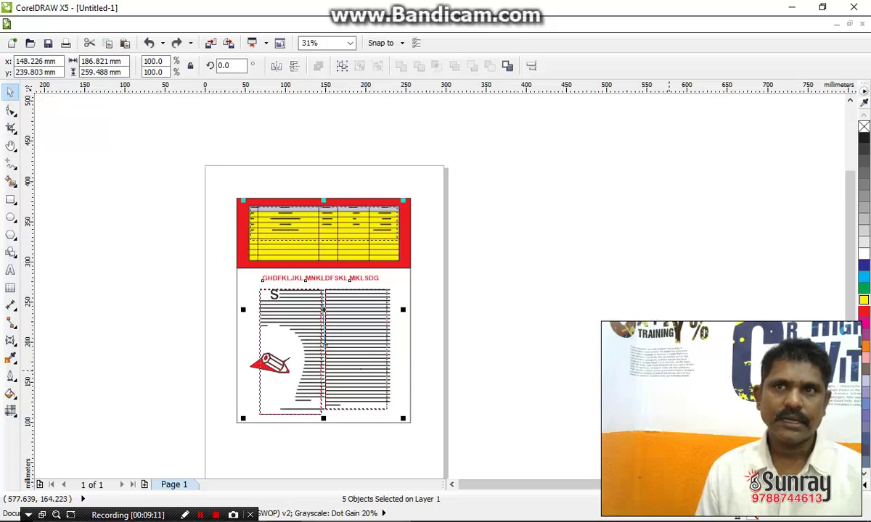
Step: Examine the text statistics of the selected text, covering frames, paragraphs, lines, words, characters and fonts used, and close them
click(309, 25)
mouse_move(274, 24)
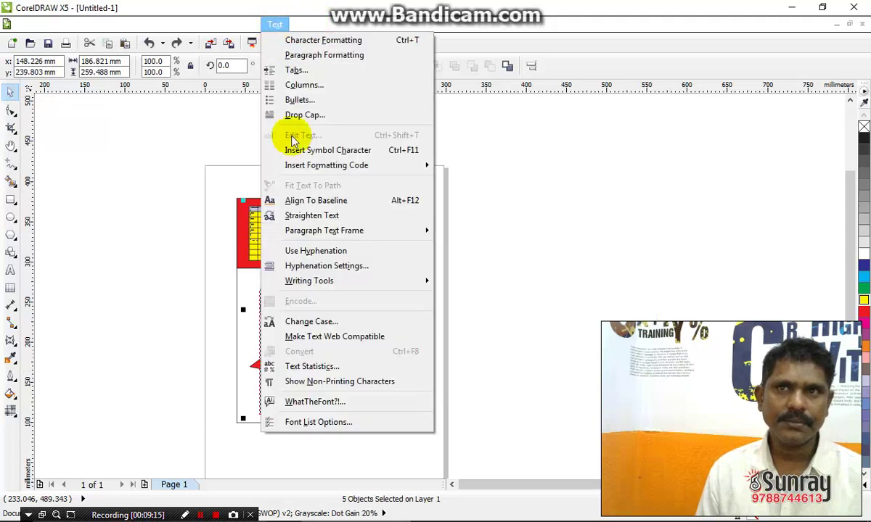
click(328, 368)
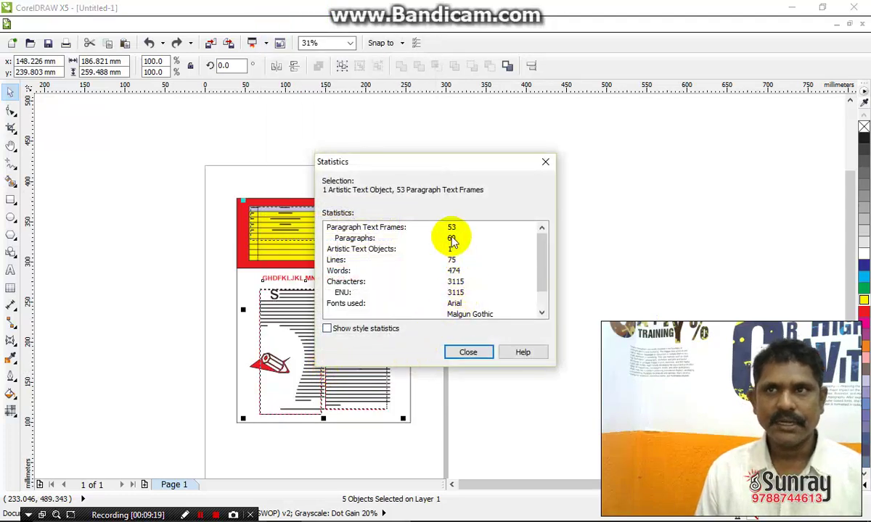
click(451, 239)
click(465, 282)
click(458, 292)
click(453, 270)
click(334, 260)
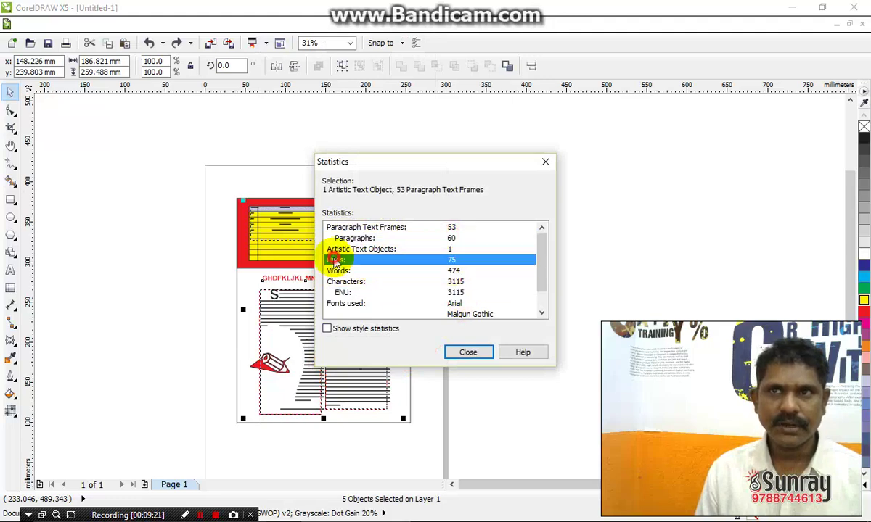
click(336, 271)
click(341, 281)
click(346, 303)
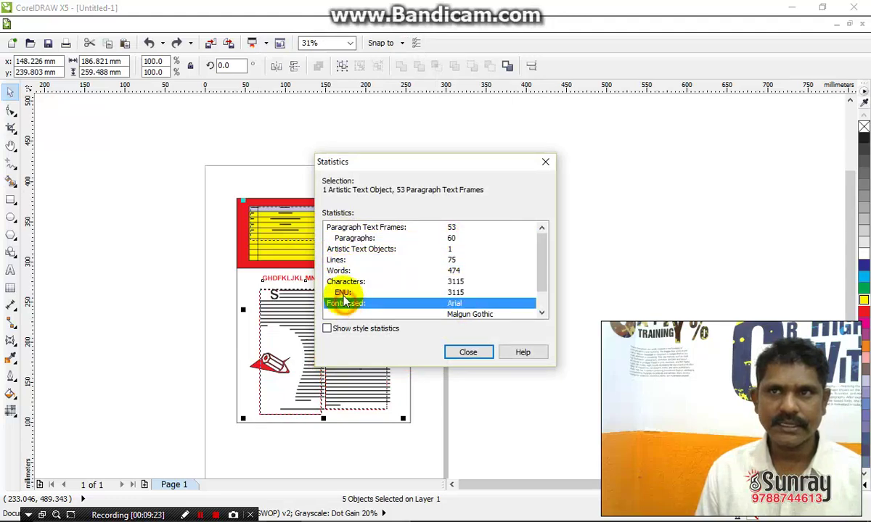
click(341, 293)
click(341, 238)
click(346, 248)
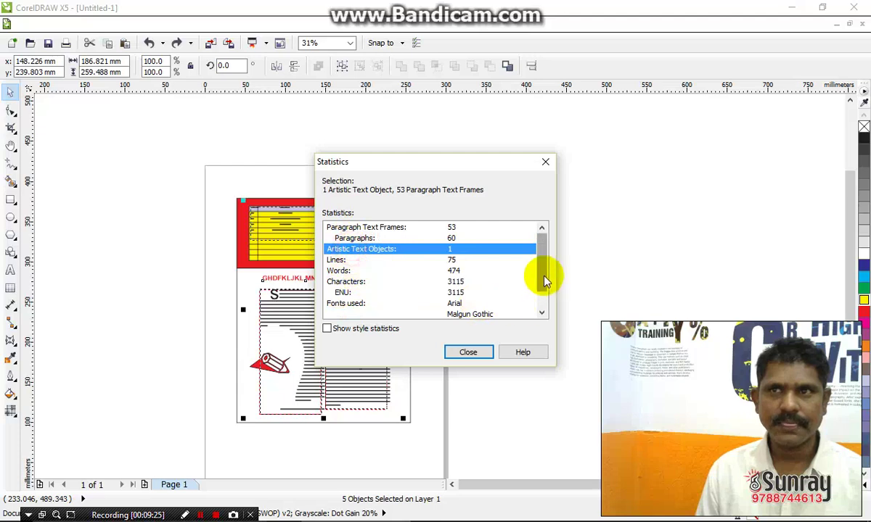
drag(546, 282, 540, 304)
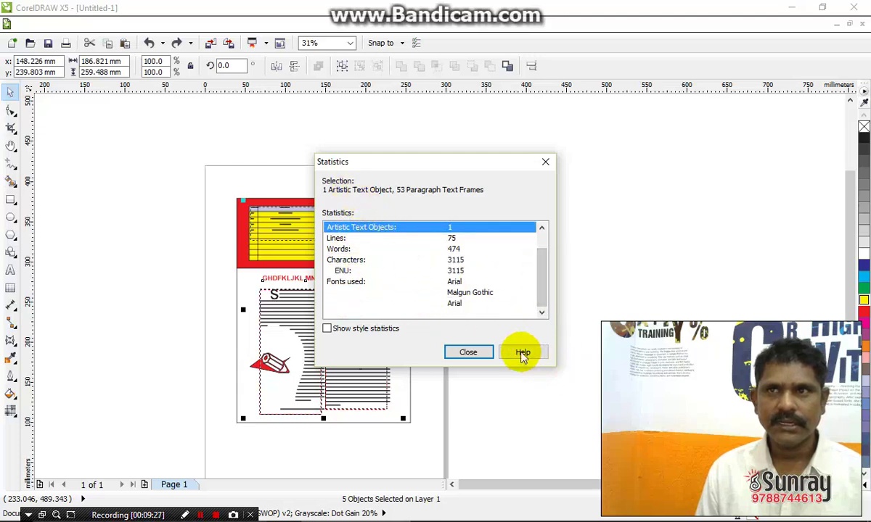
click(467, 352)
click(276, 27)
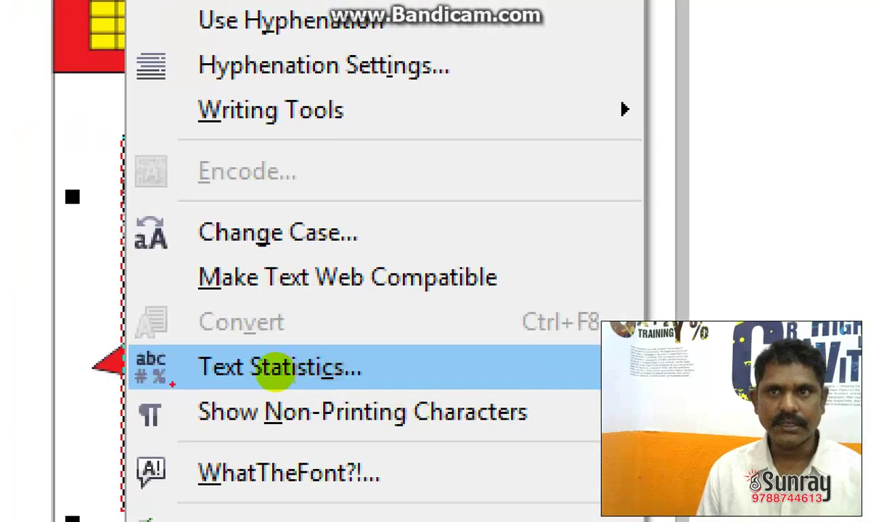
drag(166, 381, 382, 379)
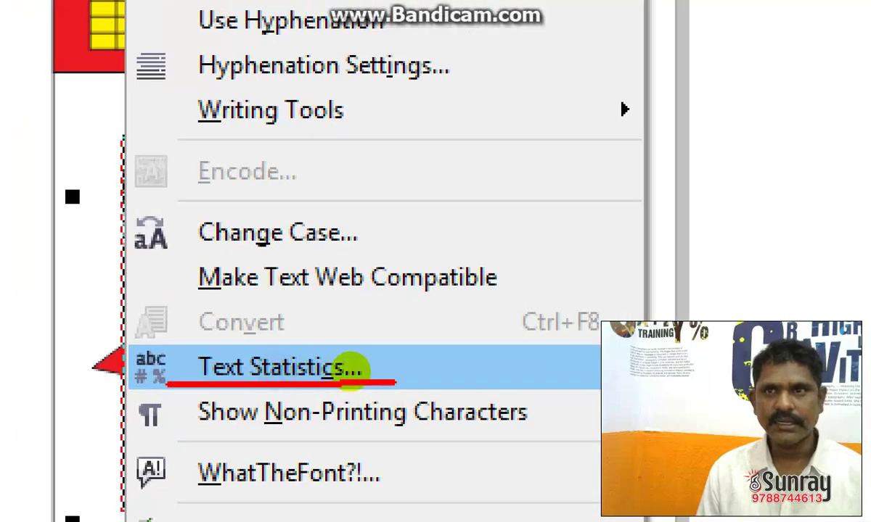
key(Escape)
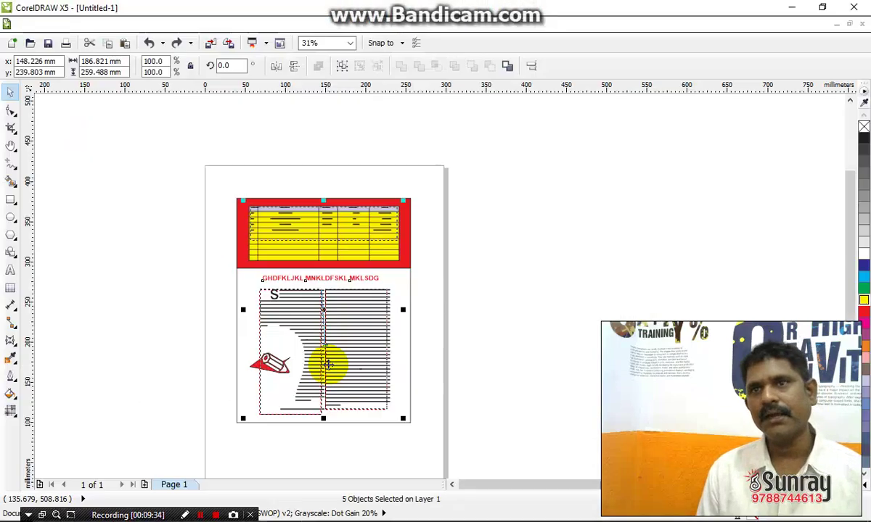
Step: Convert all the selected text objects to curves and clear the selection
click(131, 27)
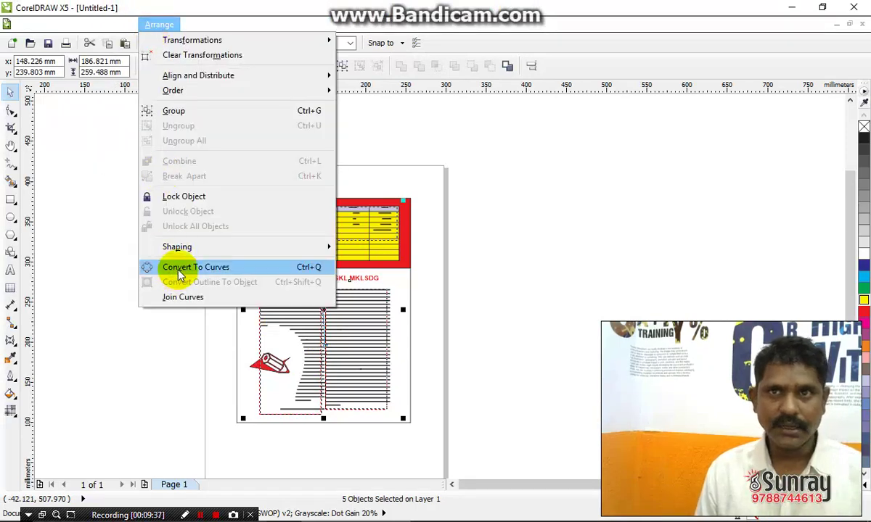
click(177, 268)
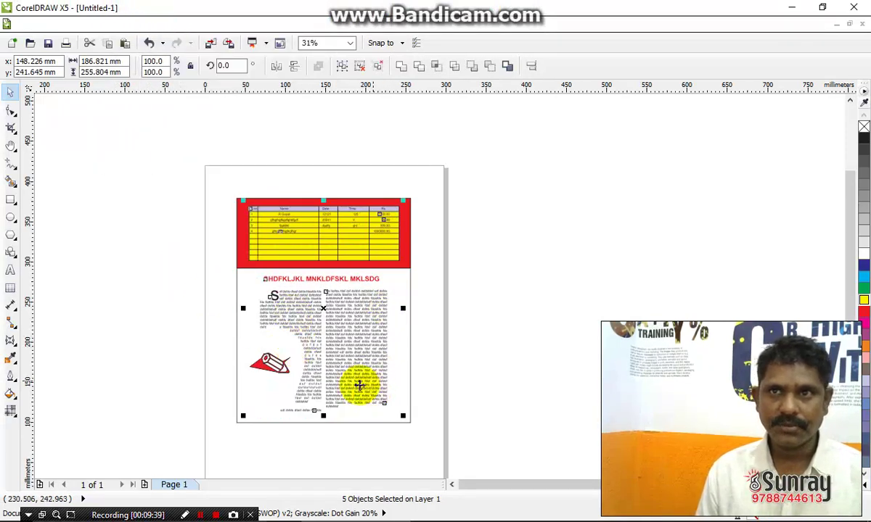
click(468, 249)
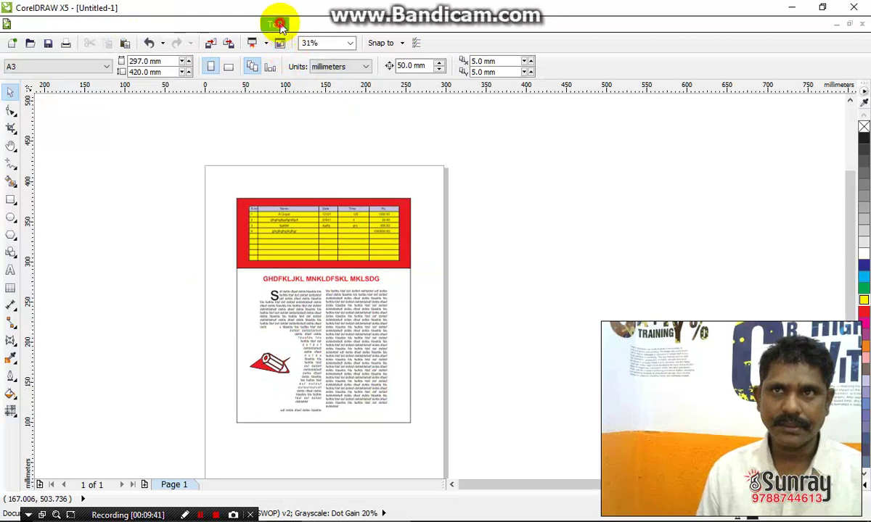
Step: Check the text statistics for the whole document with nothing selected
click(282, 26)
click(313, 365)
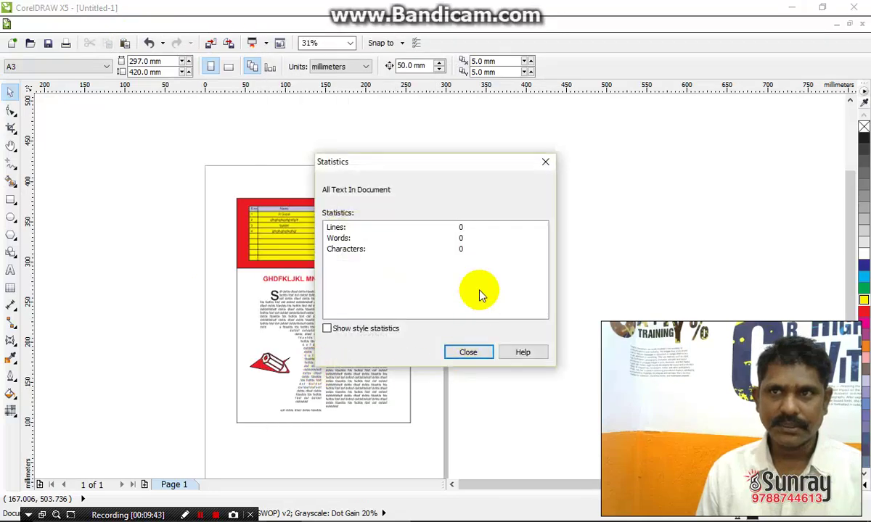